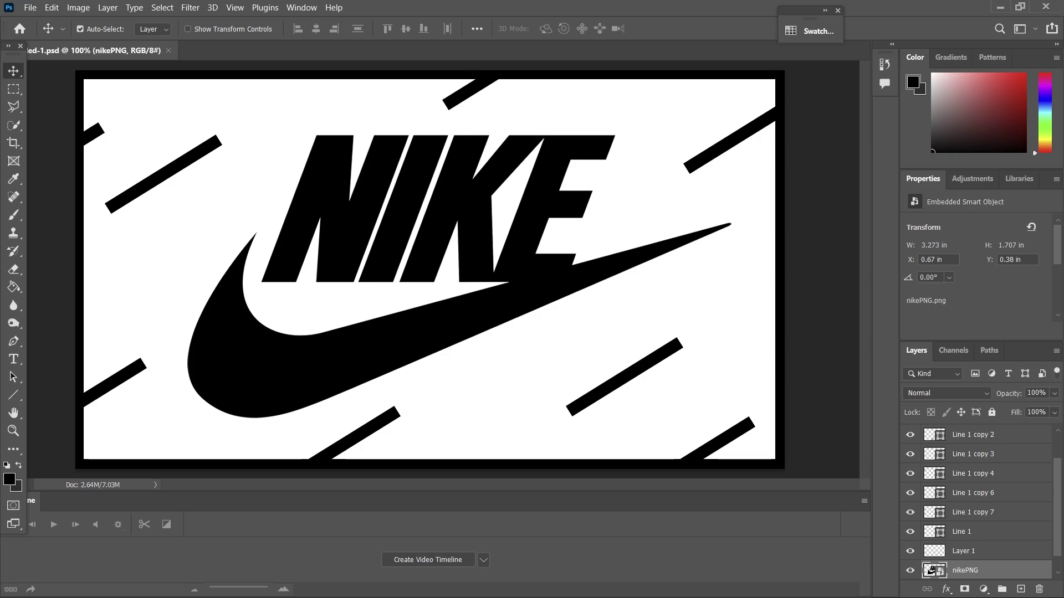
Add a plane mesh and stretch it along the Y axis by a factor of about 2.2
key("shift+a")
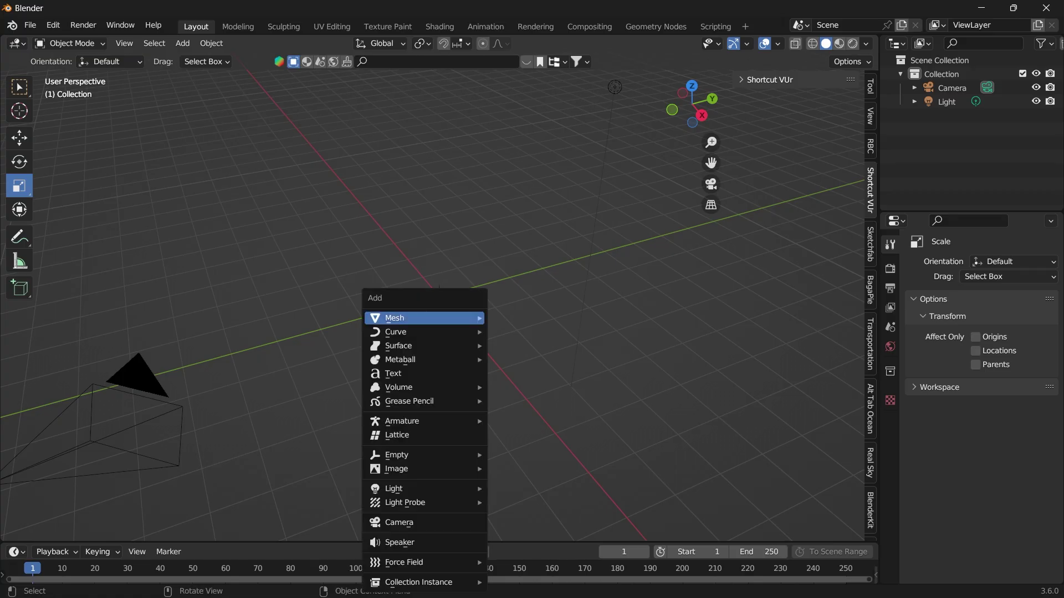
mouse_move(424, 318)
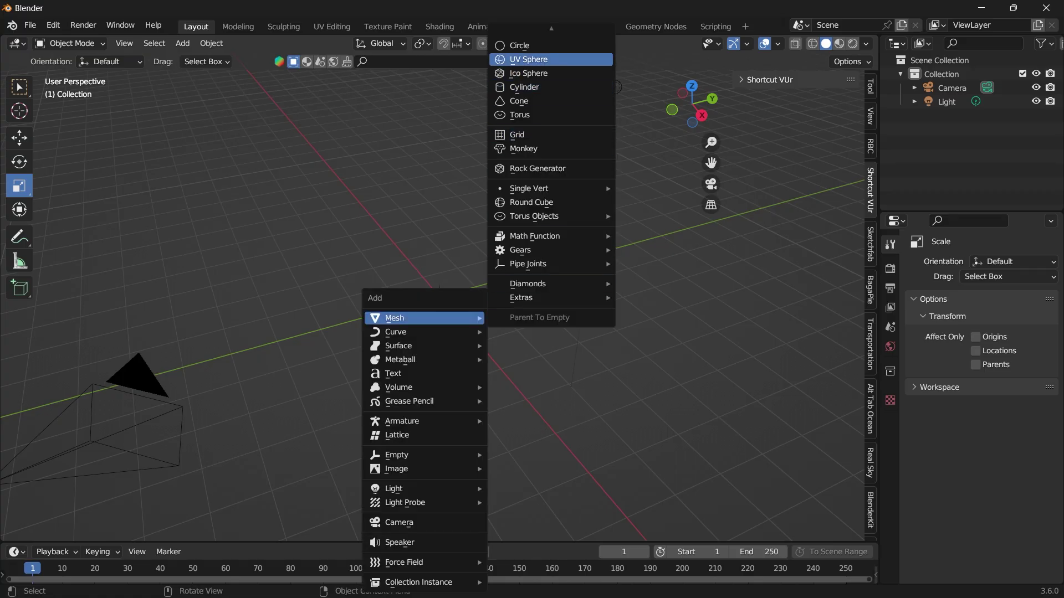
scroll(551, 62, "up", 1)
left_click(526, 35)
left_click_drag(493, 288, 557, 278)
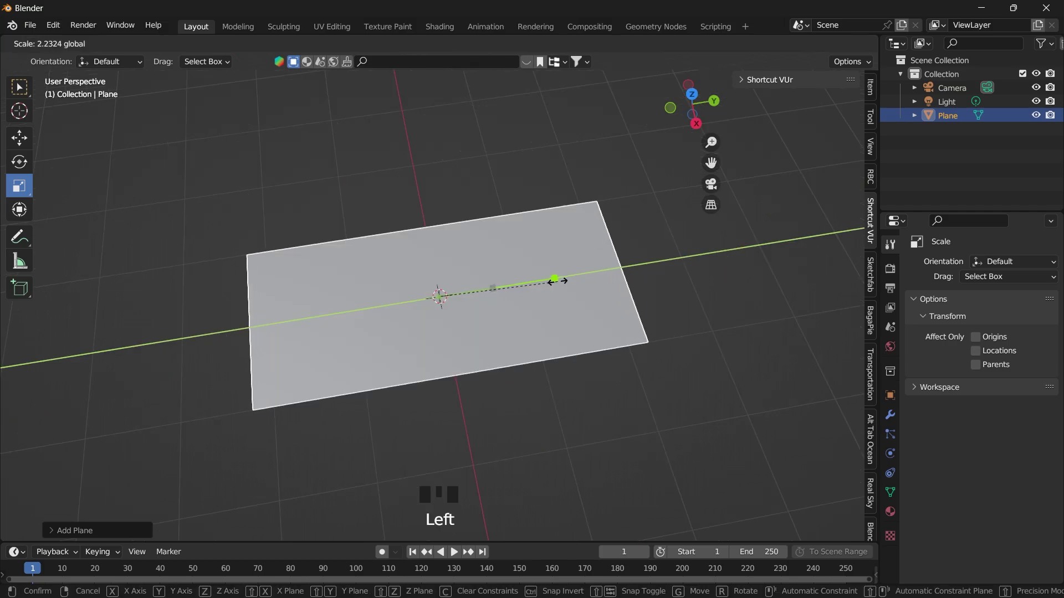
Subdivide the whole plane in Edit Mode, entering 1000 for the number of cuts
left_click(70, 43)
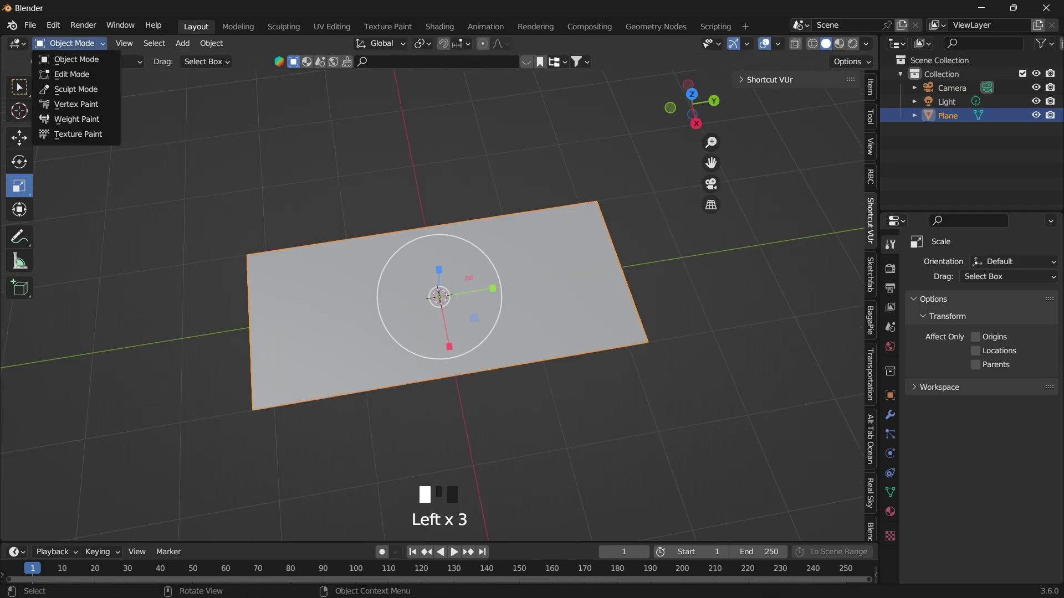
left_click(72, 74)
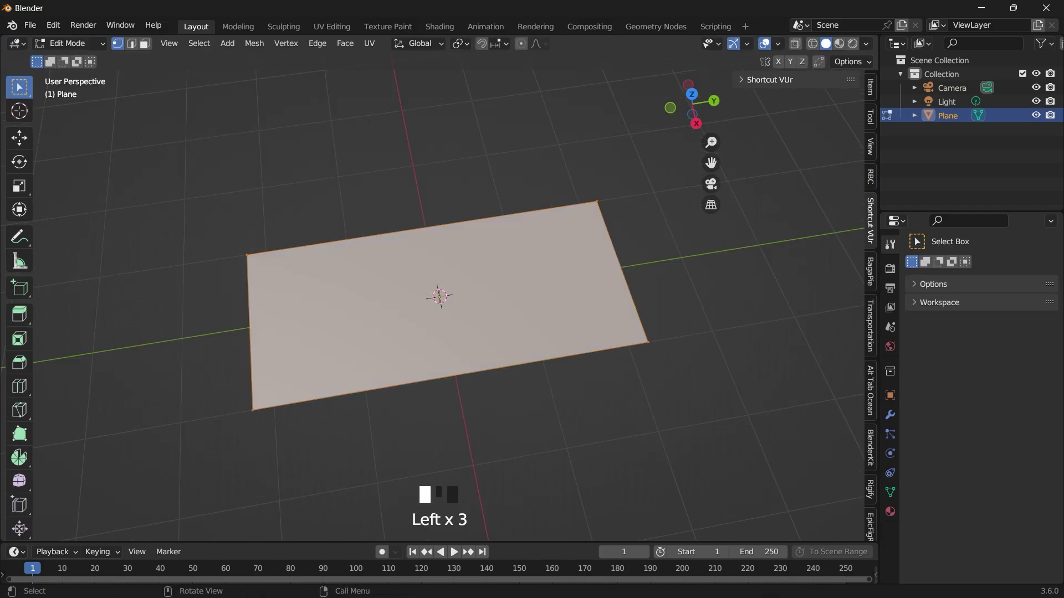
right_click(368, 311)
left_click(363, 289)
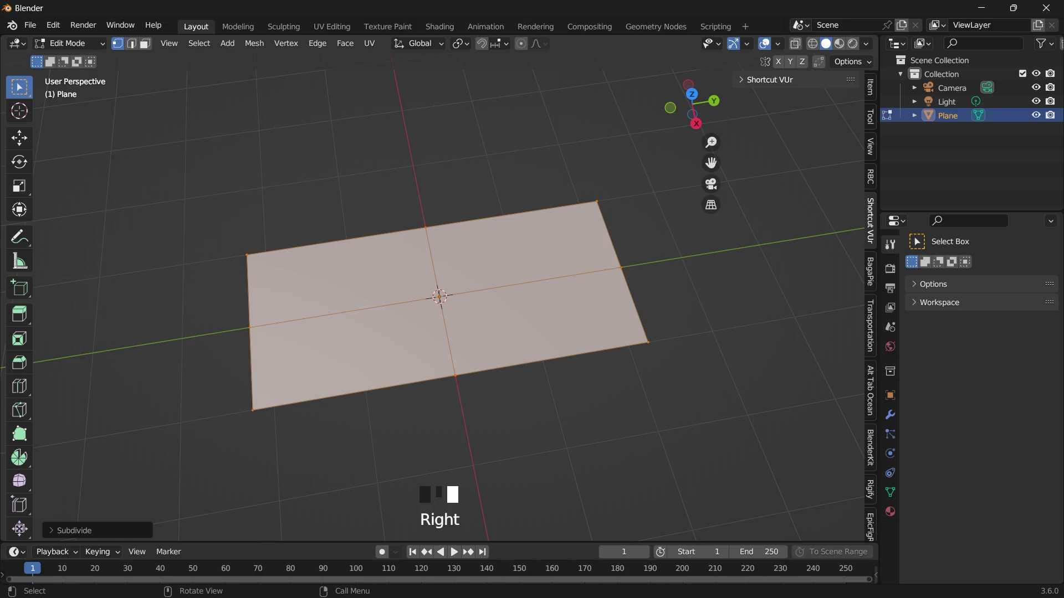
left_click(73, 530)
type("1000")
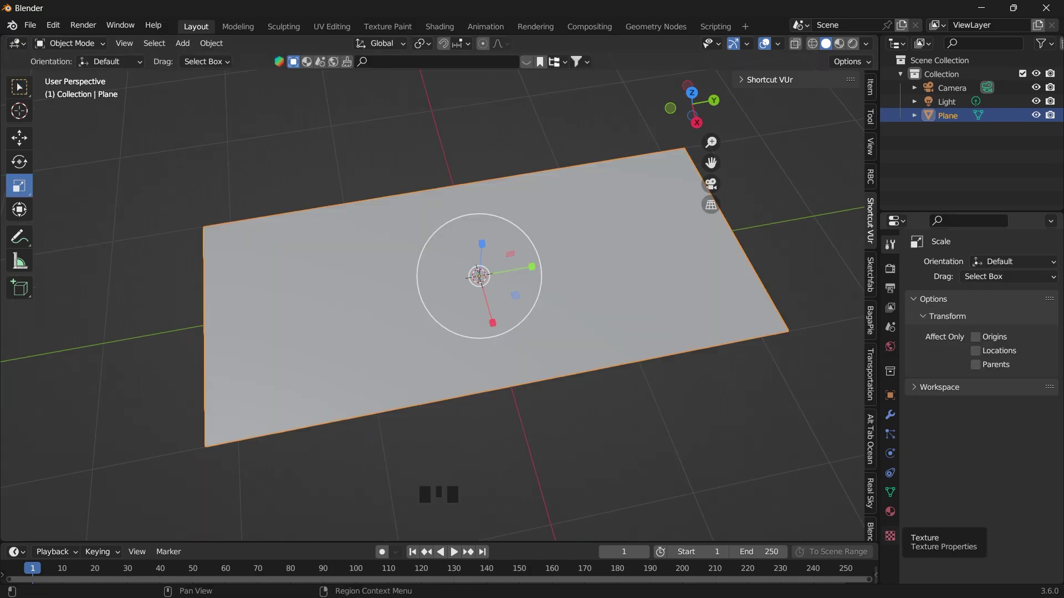
Create a new brush image texture and load nike 2.jpg from the Desktop folder into it
left_click(890, 536)
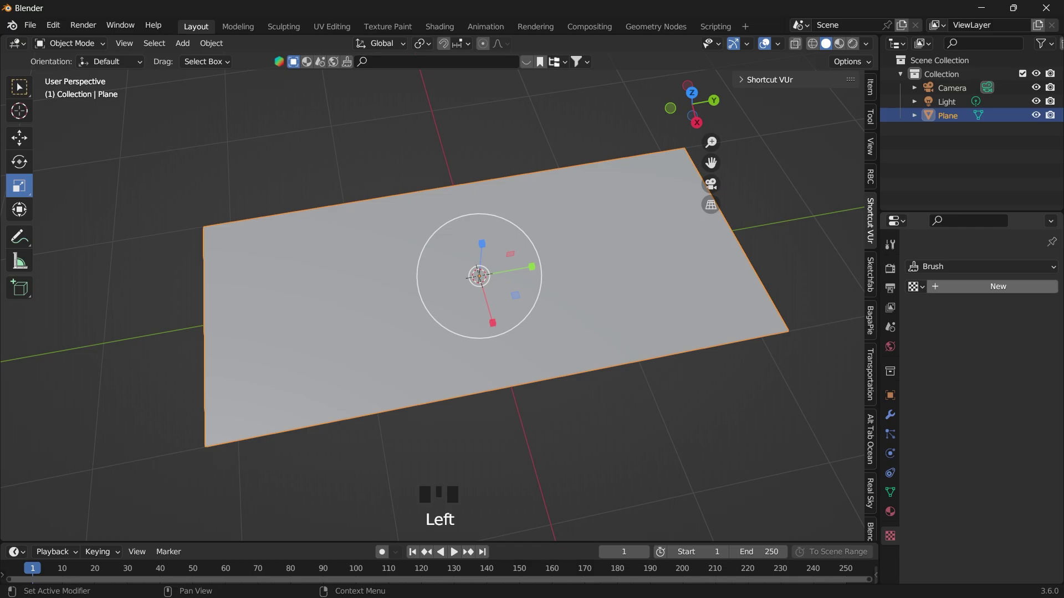
left_click(992, 287)
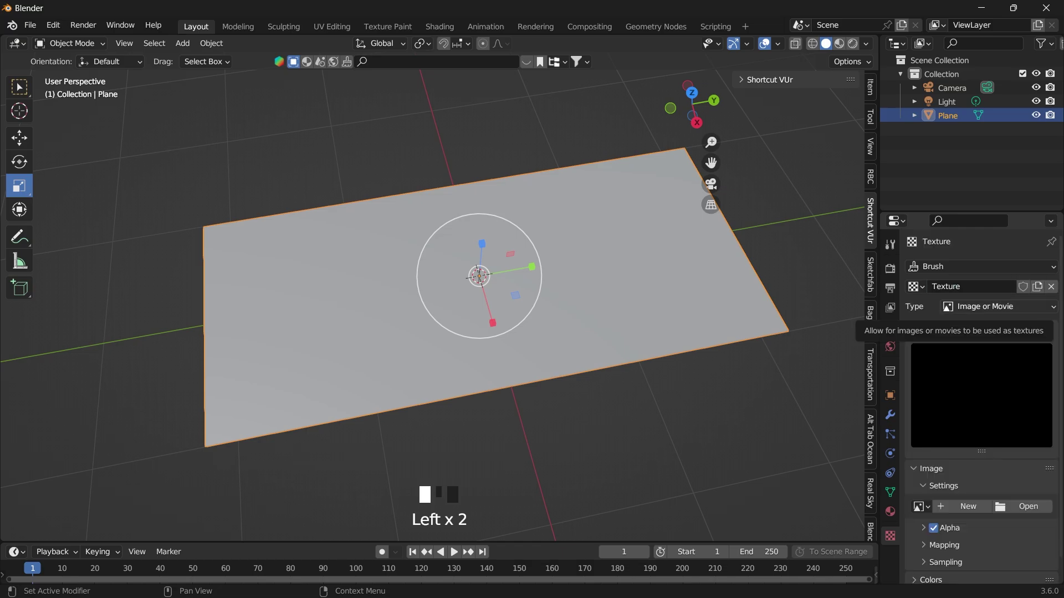
scroll(980, 388, "down", 1)
left_click(1022, 484)
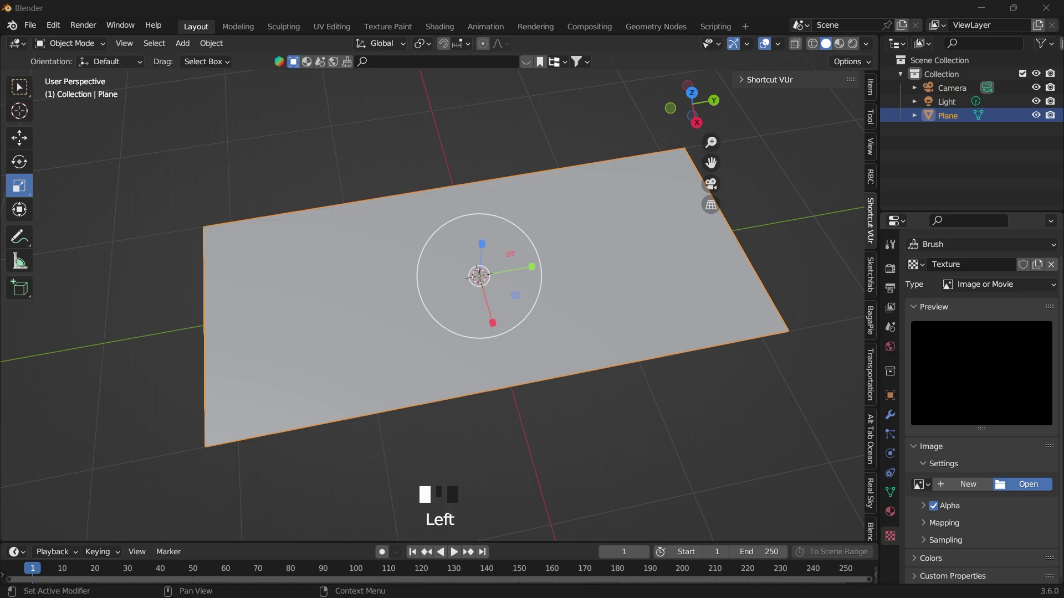
left_click(209, 246)
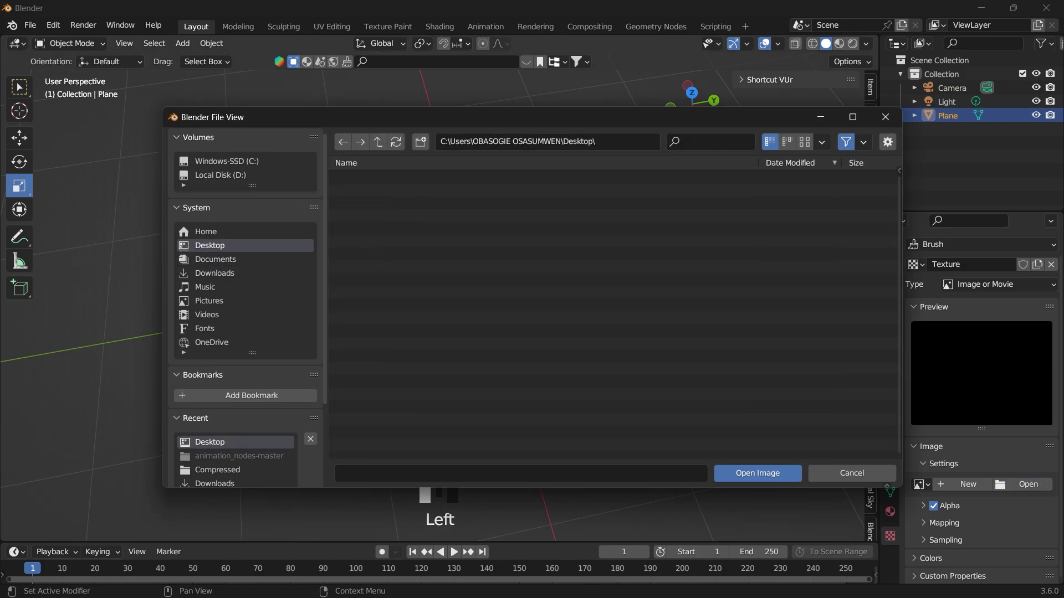
scroll(554, 361, "down", 12)
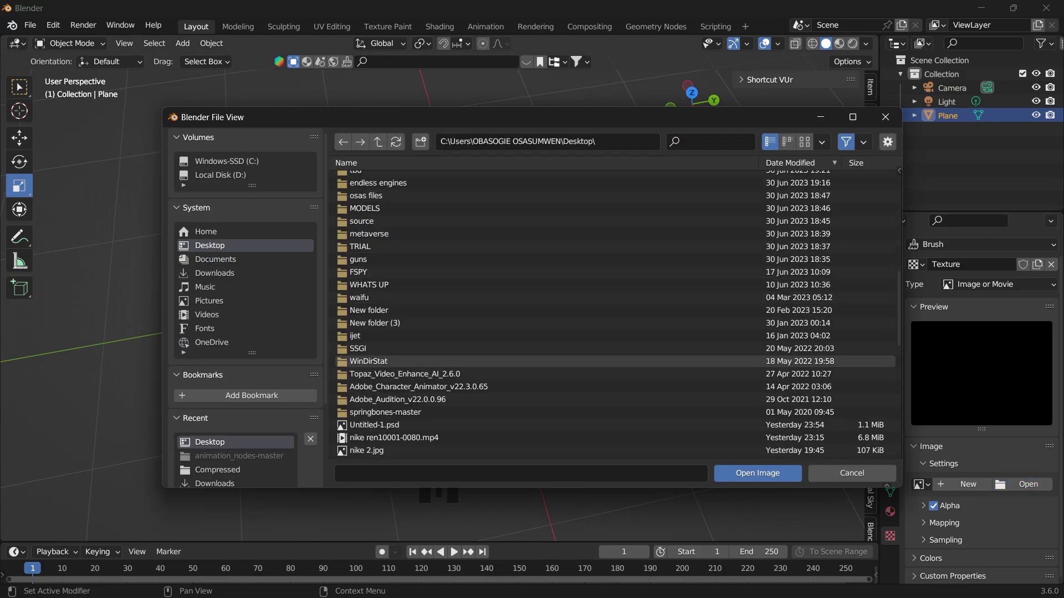
left_click(388, 361)
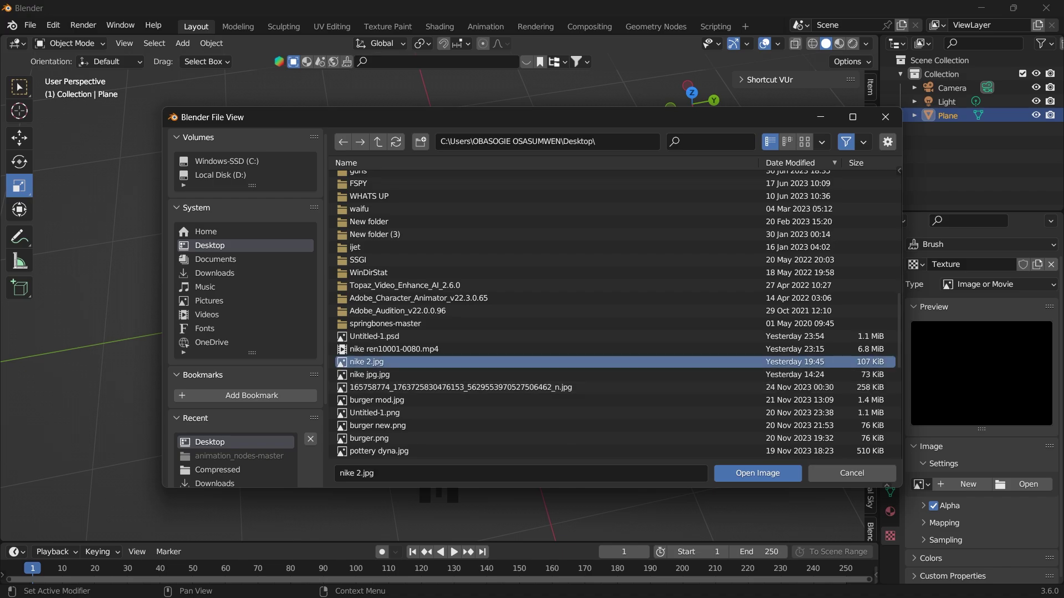
left_click(758, 473)
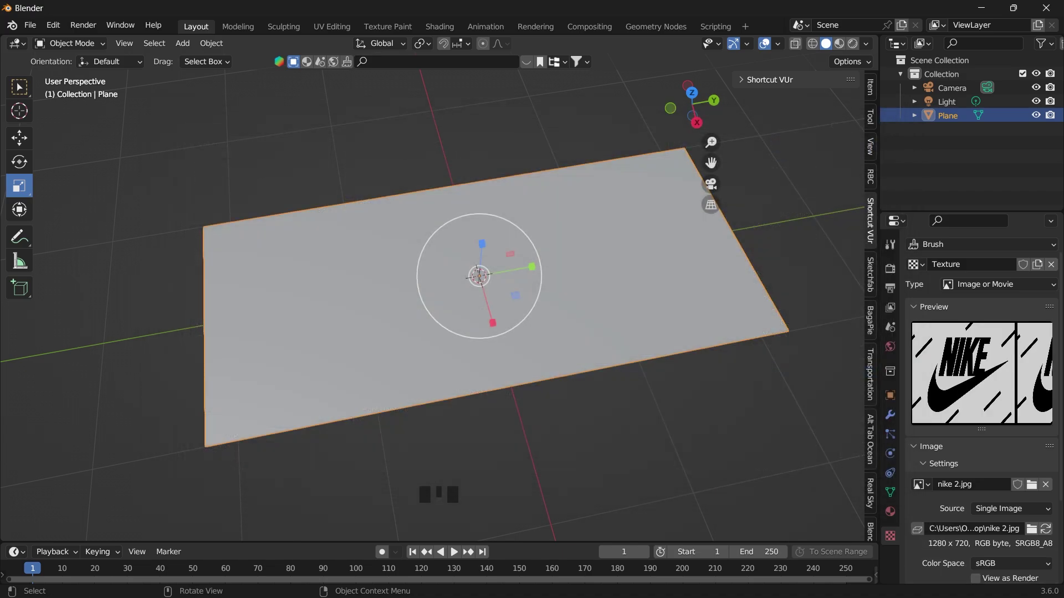
Set the image texture's mapping extension to Clip
scroll(980, 388, "down", 4)
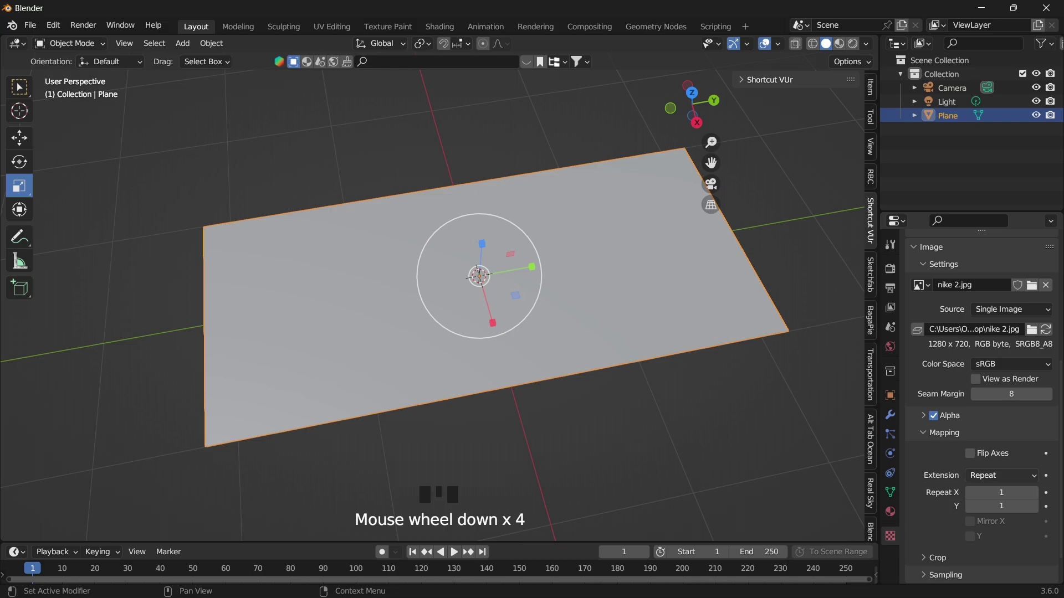
left_click(1000, 476)
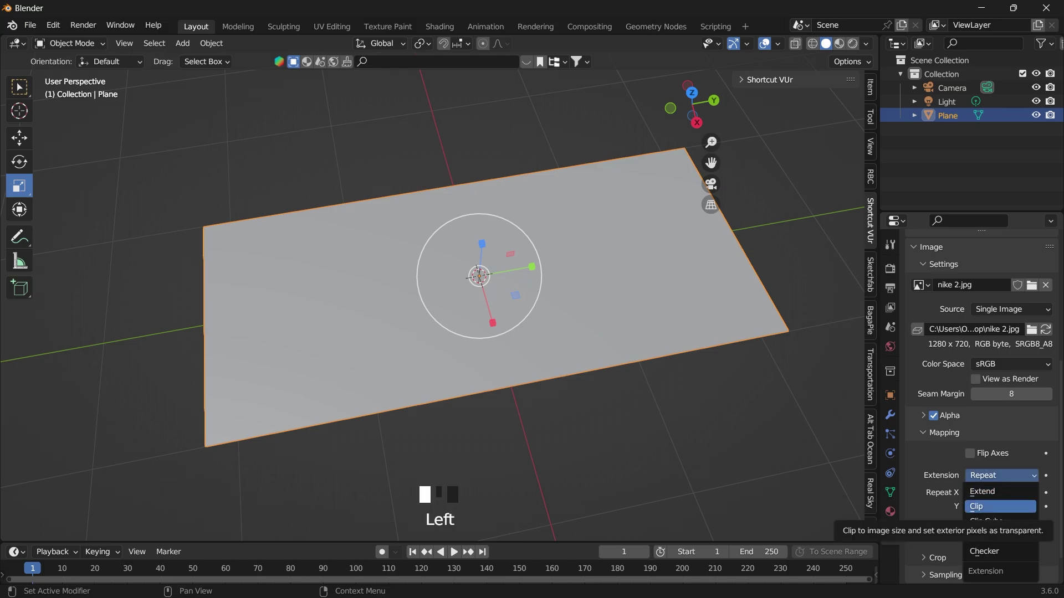
left_click(976, 506)
Add a Vertex Weight Edit modifier to the plane
left_click(891, 415)
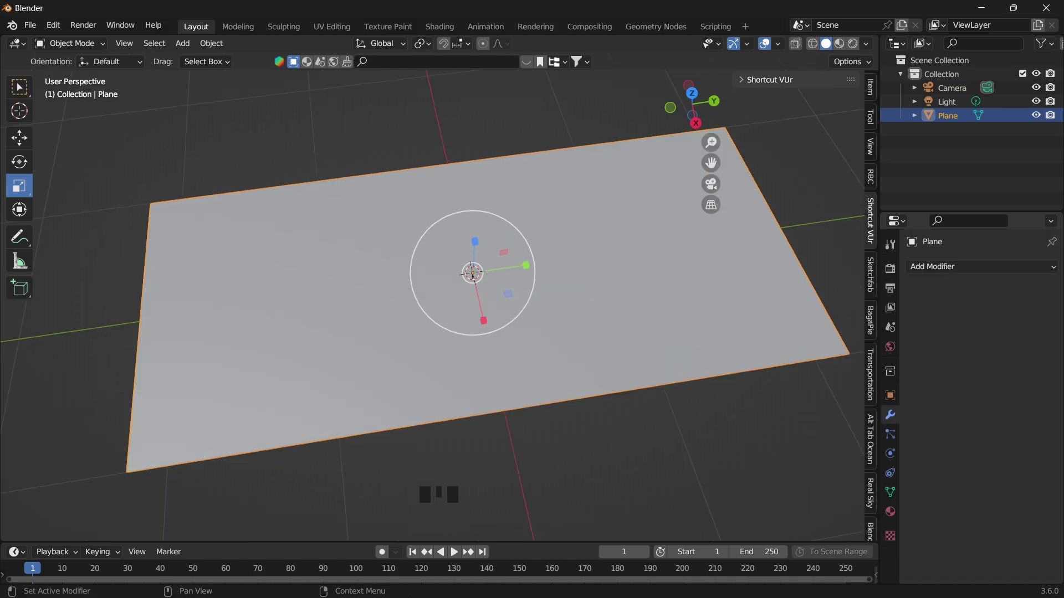
left_click(981, 267)
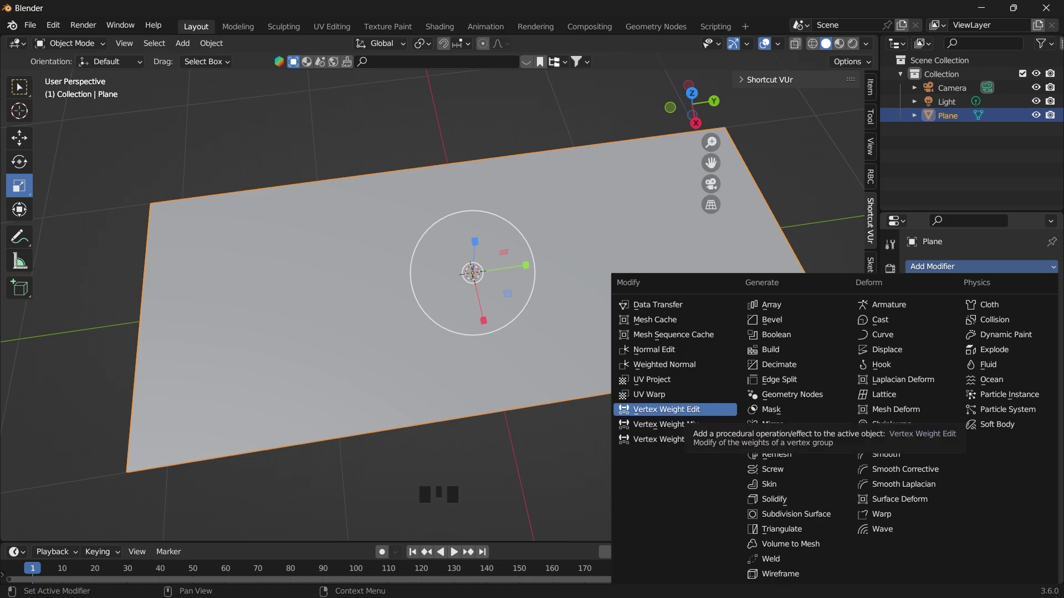
left_click(676, 410)
Select all of the plane's faces in Edit Mode and assign them to a new vertex group with weight 1.000
left_click(69, 43)
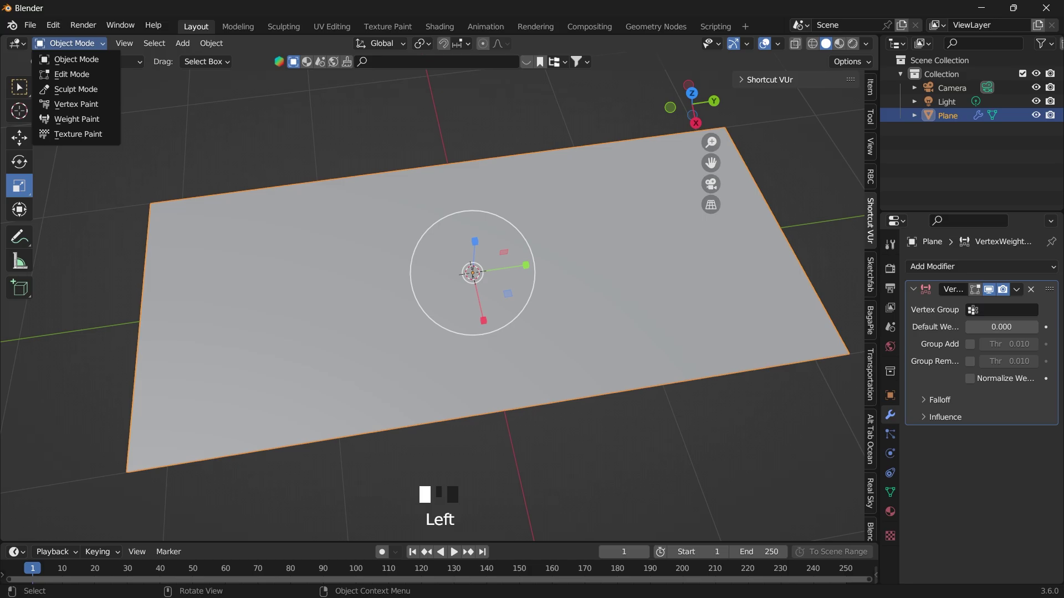
left_click(61, 75)
left_click(144, 43)
key("a")
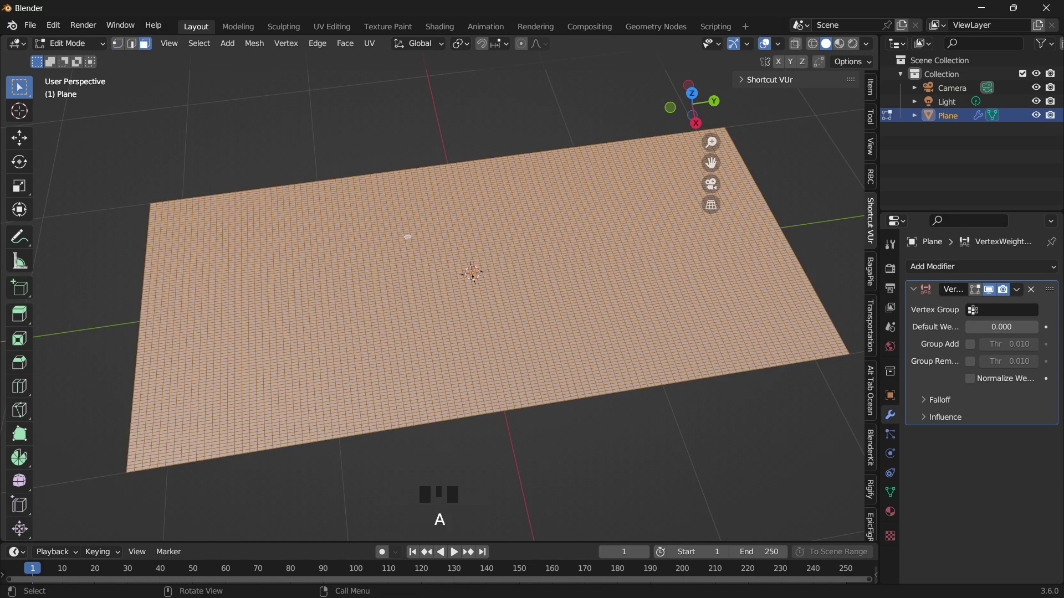
left_click(890, 492)
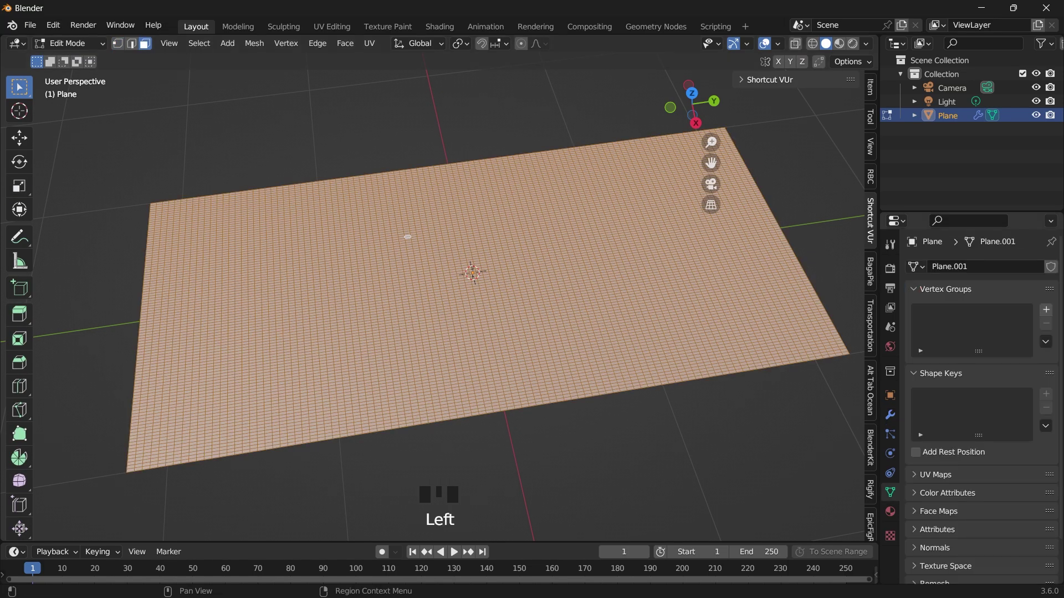
left_click(1046, 310)
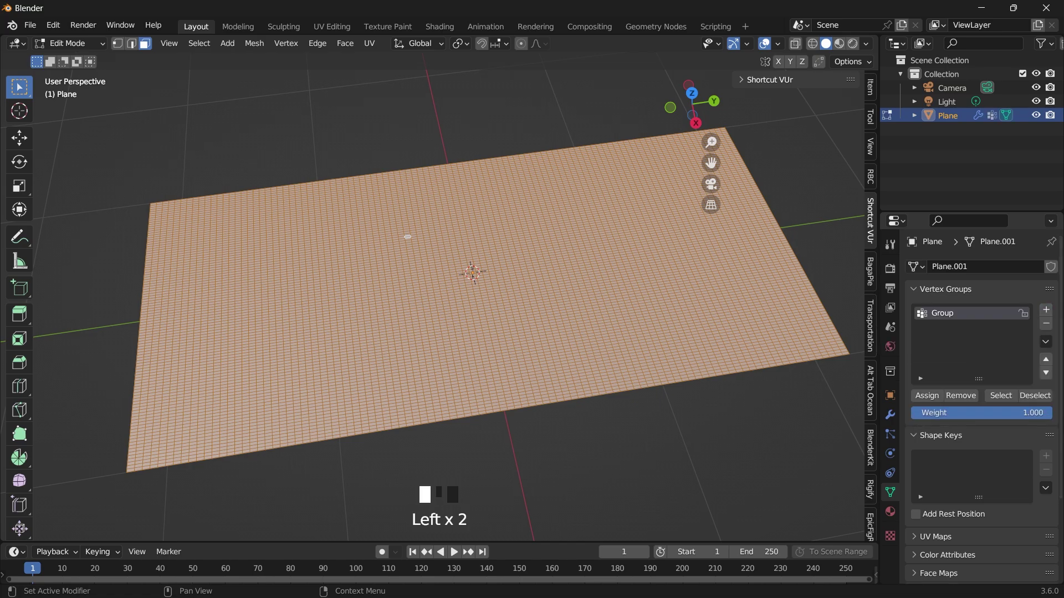
left_click(927, 396)
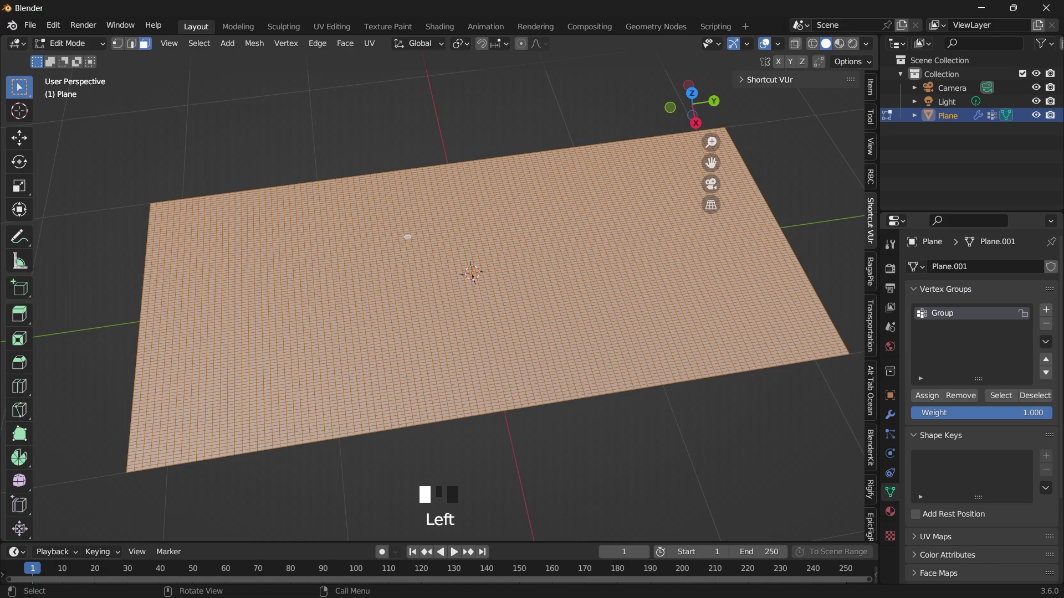
Return to Object Mode and choose Group as the Vertex Weight Edit modifier's vertex group
left_click(70, 44)
left_click(70, 58)
left_click(890, 414)
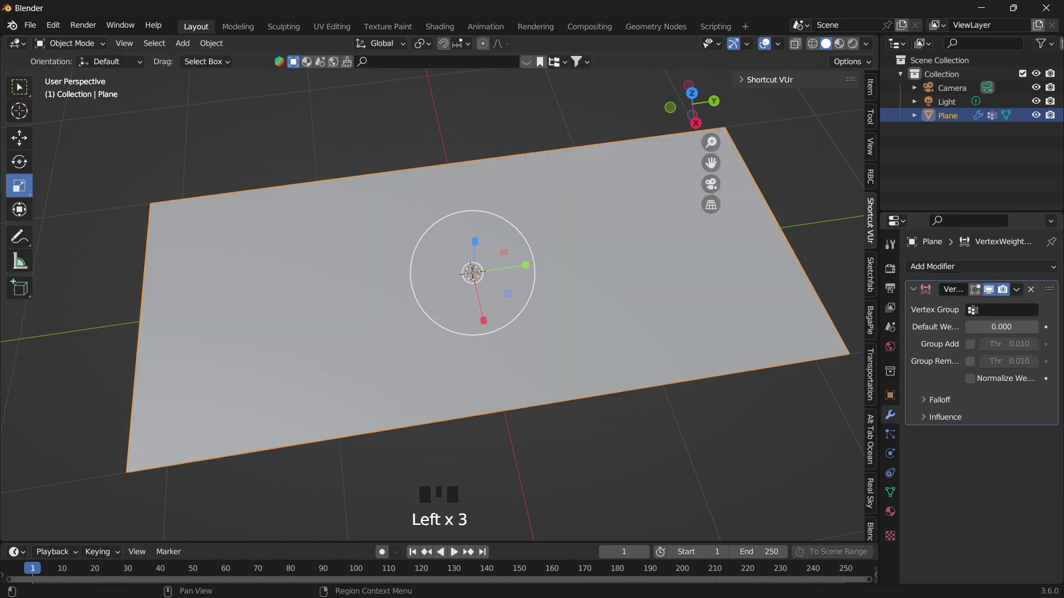
left_click(1004, 310)
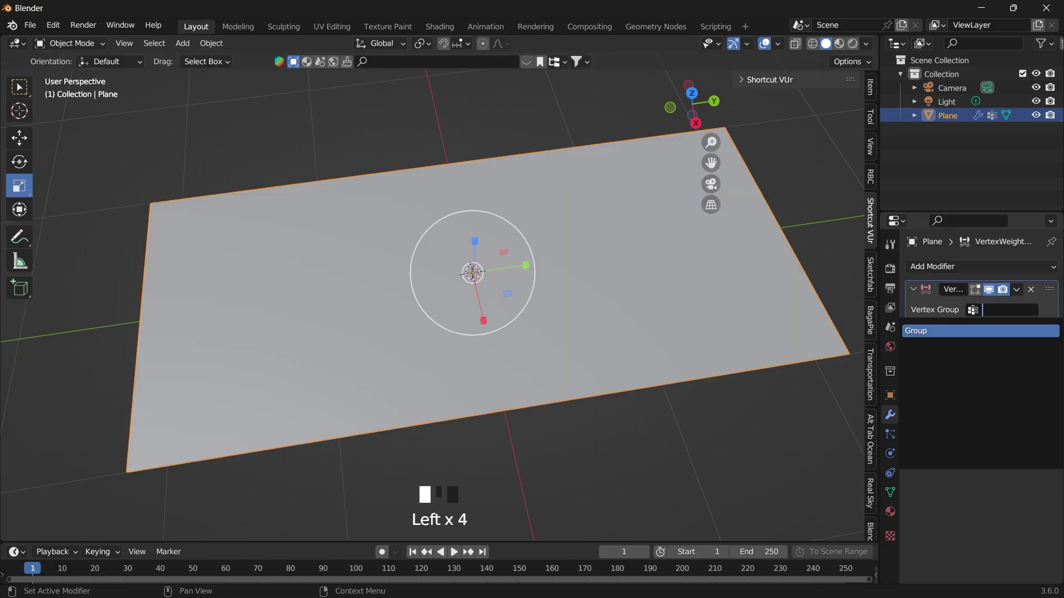
left_click(991, 331)
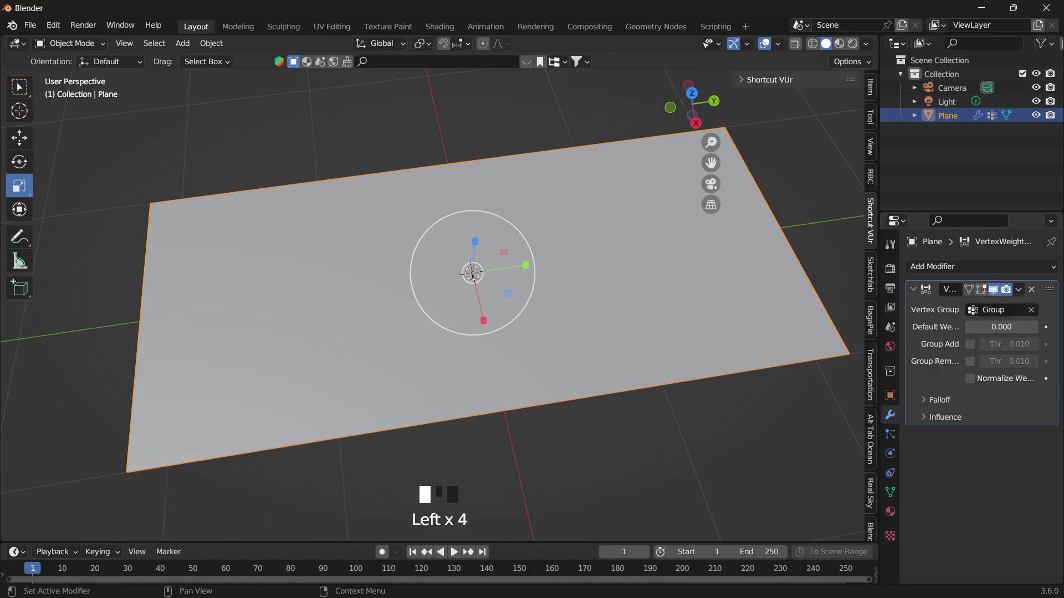
Widen the properties area and switch the plane to Weight Paint mode
left_click_drag(879, 327, 829, 327)
left_click(70, 43)
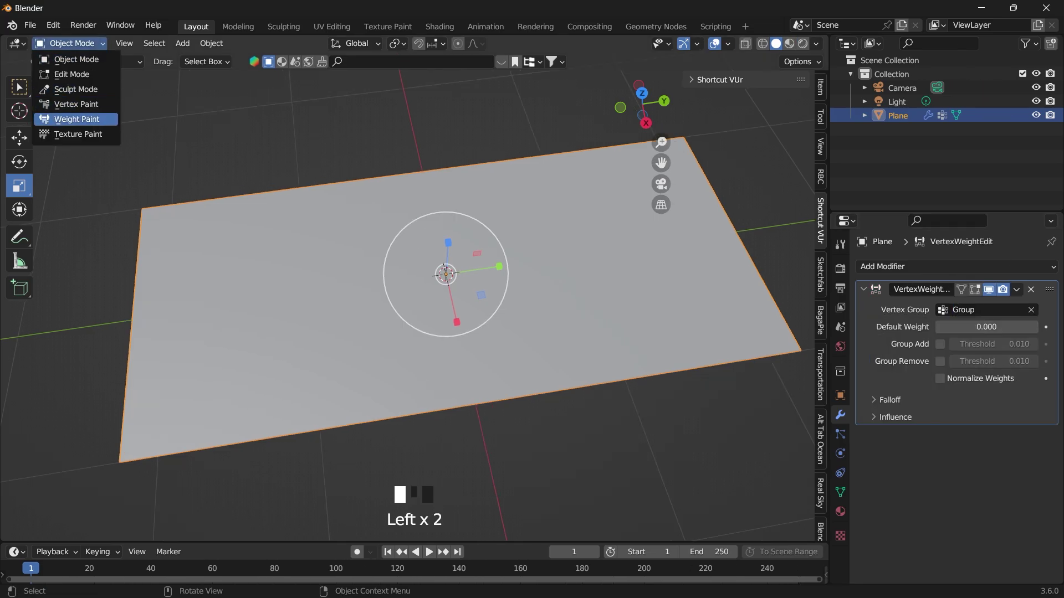
left_click(76, 119)
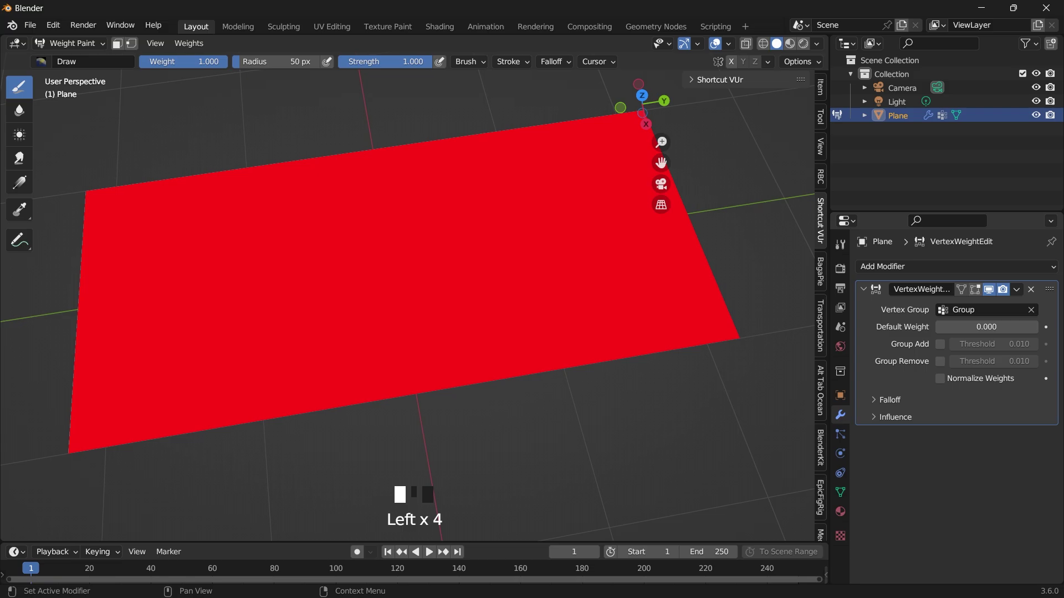
Assign the existing Texture as the Vertex Weight Edit modifier's mask texture and invert its linear falloff
left_click(888, 399)
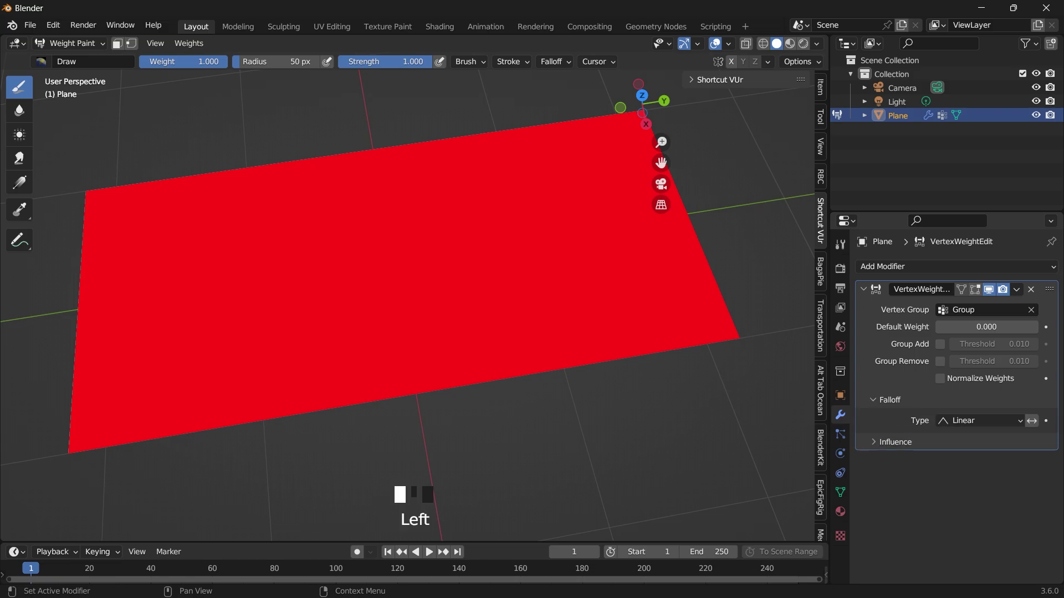
left_click(893, 441)
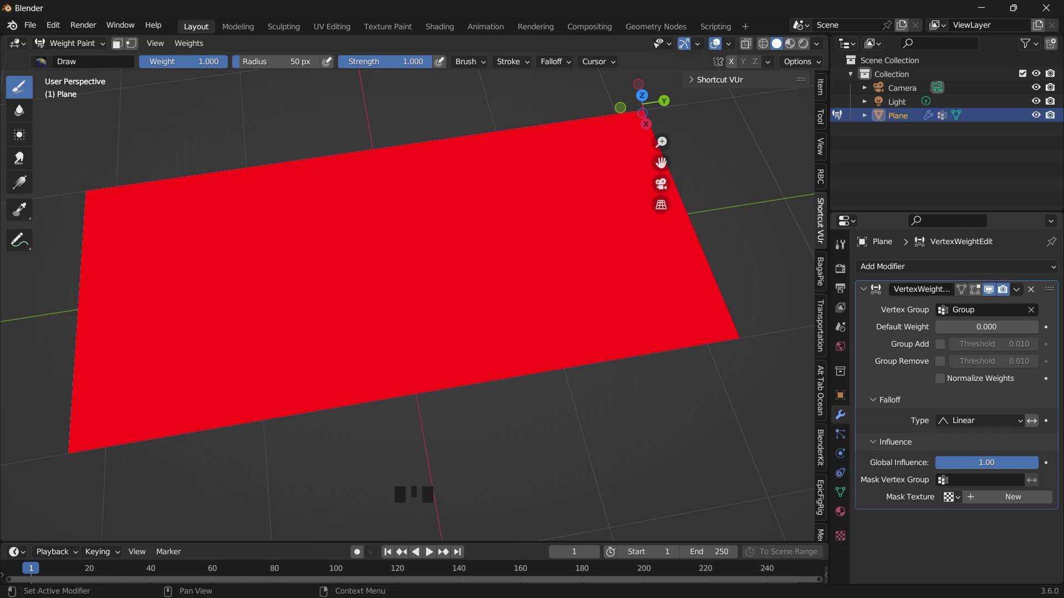
left_click(951, 497)
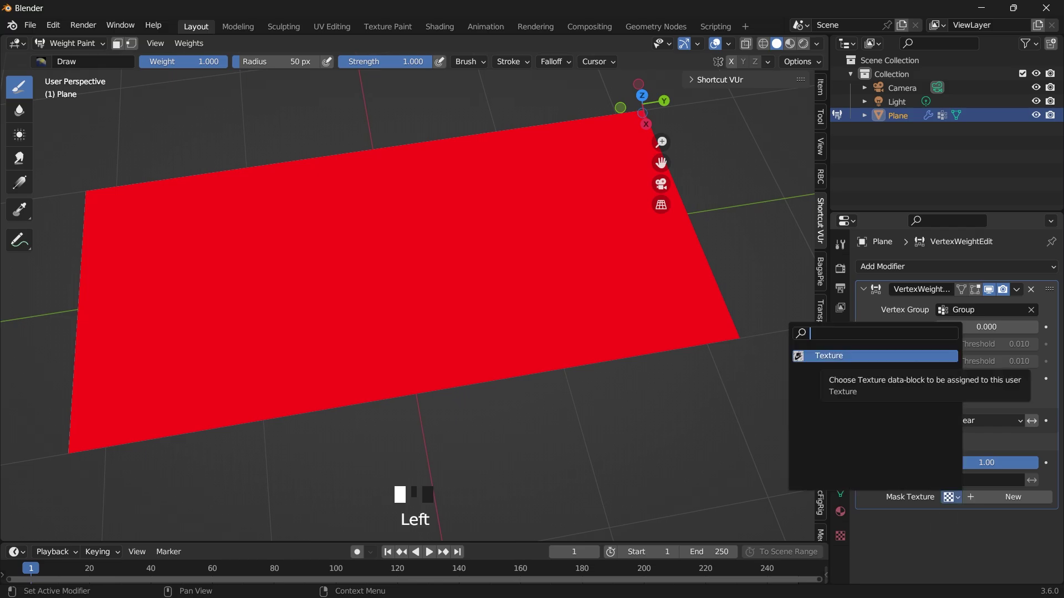
left_click(828, 356)
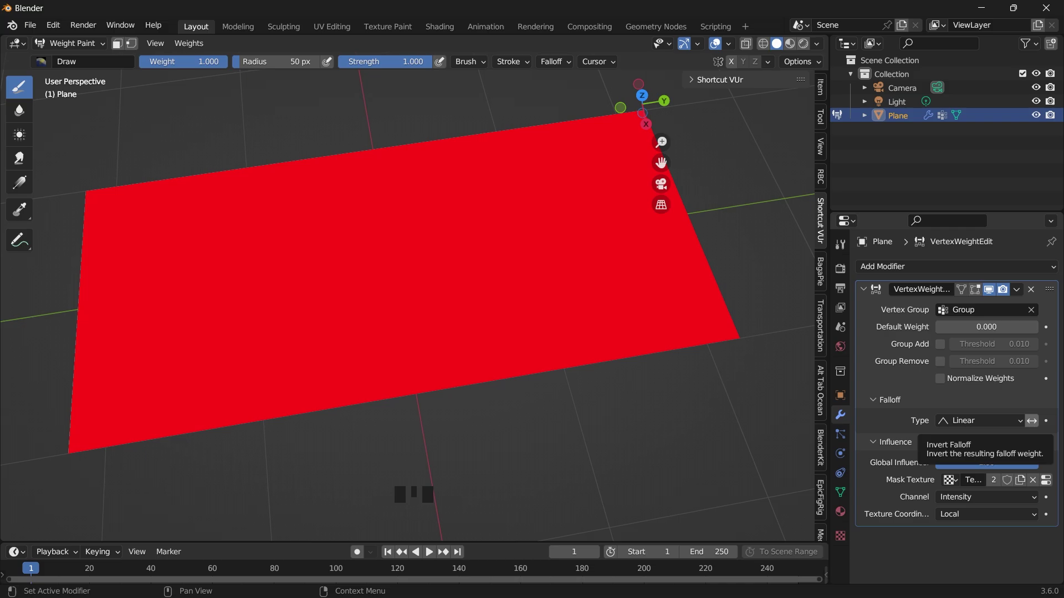
left_click(1031, 420)
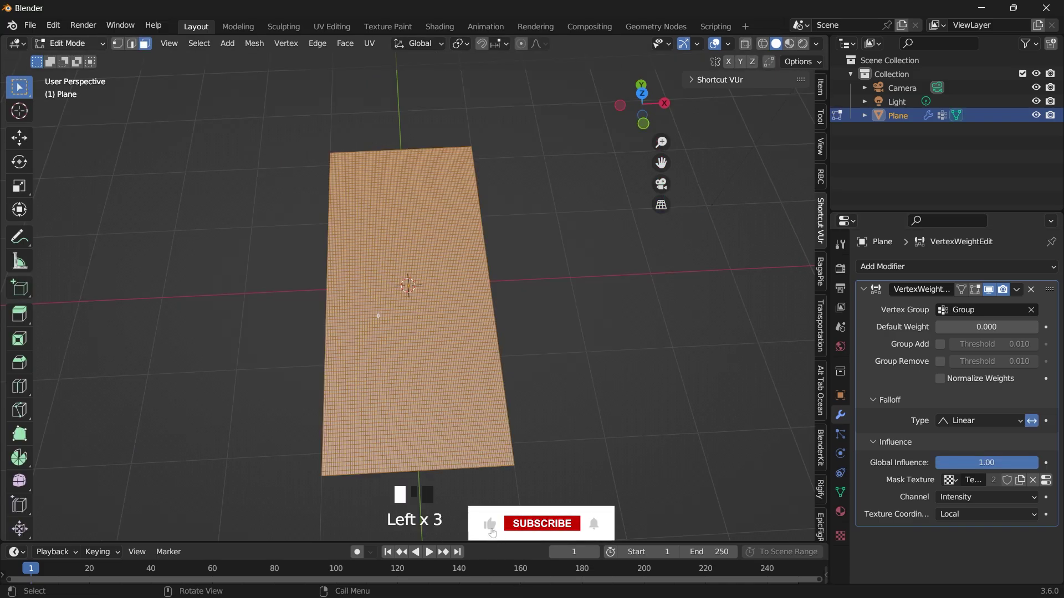
Return to Object Mode, shrink the plane along the Y axis and scale it by 1.3 along the X axis
left_click(70, 43)
left_click(77, 59)
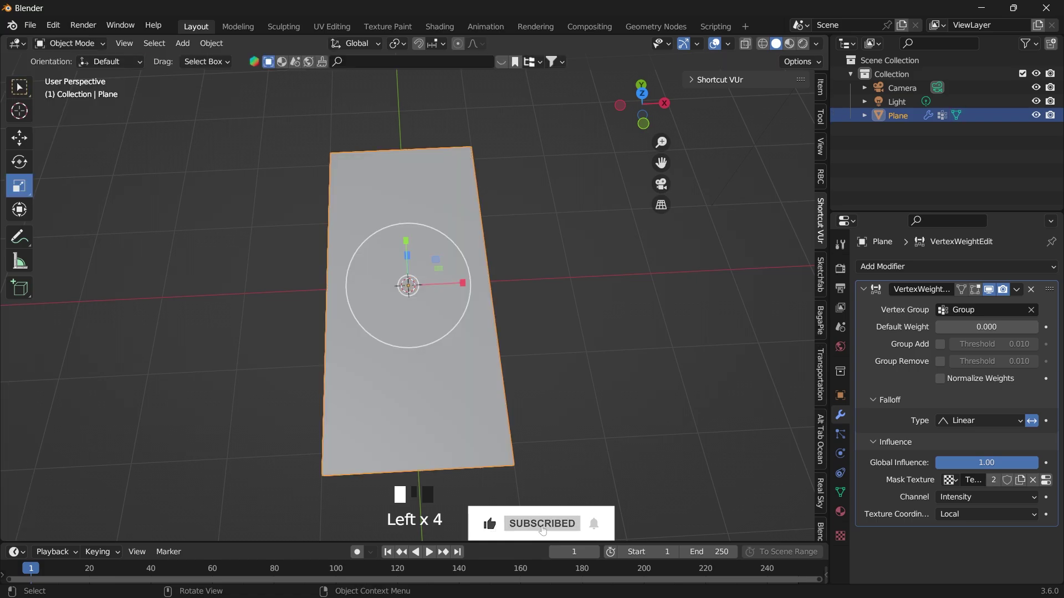
mouse_move(387, 299)
middle_mouse_down()
mouse_move(401, 320)
mouse_move(400, 299)
middle_mouse_up()
left_click_drag(399, 242, 404, 271)
left_click_drag(461, 277, 482, 275)
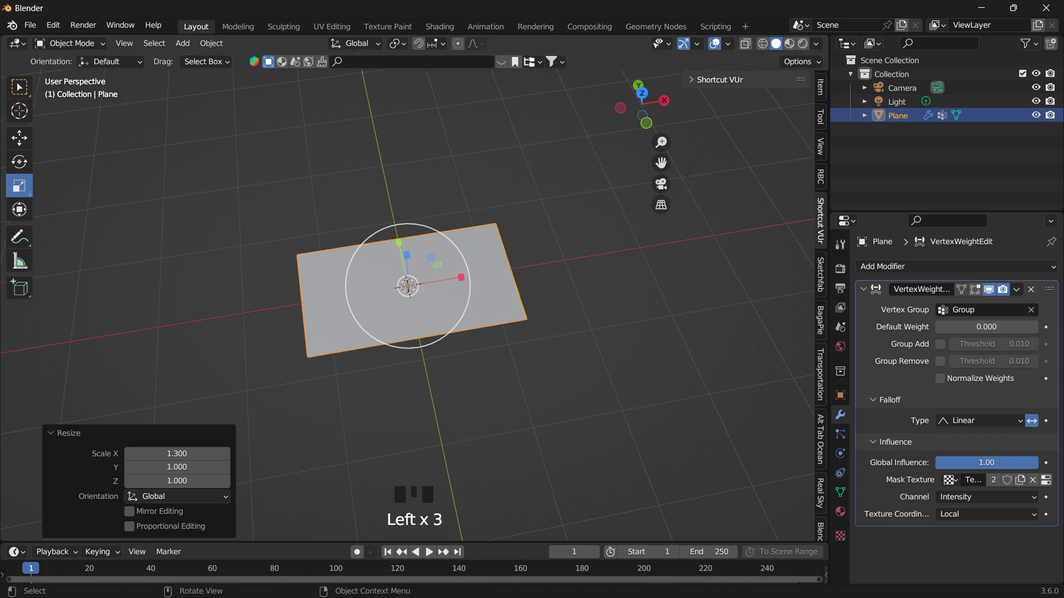
Stretch the plane by 1.073 along the X axis and switch it to Weight Paint mode
left_click_drag(643, 104, 638, 113)
left_click_drag(462, 282, 467, 281)
left_click(71, 44)
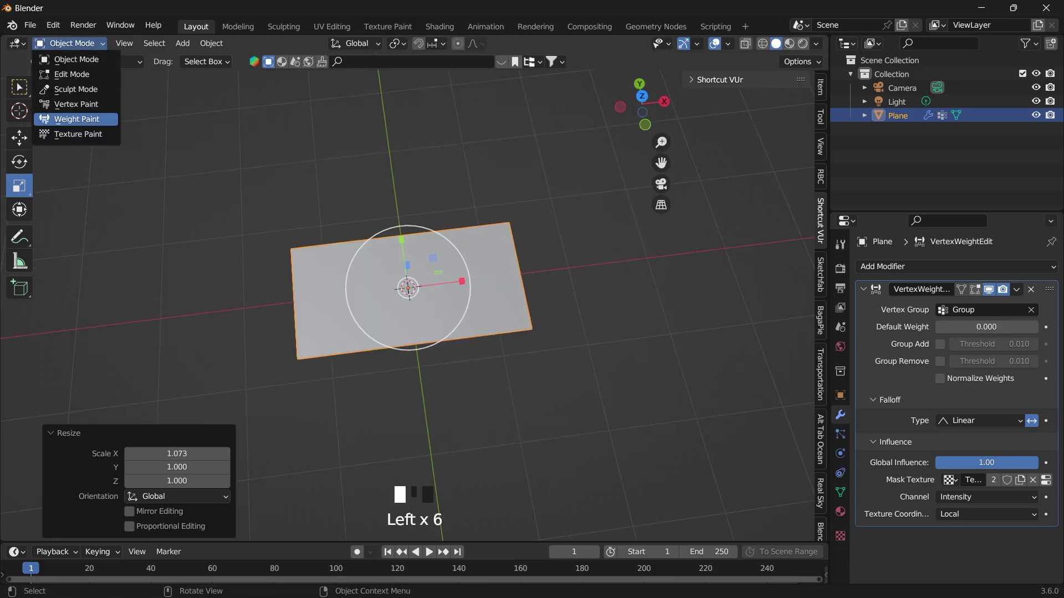
left_click(76, 118)
scroll(696, 262, "up", 3)
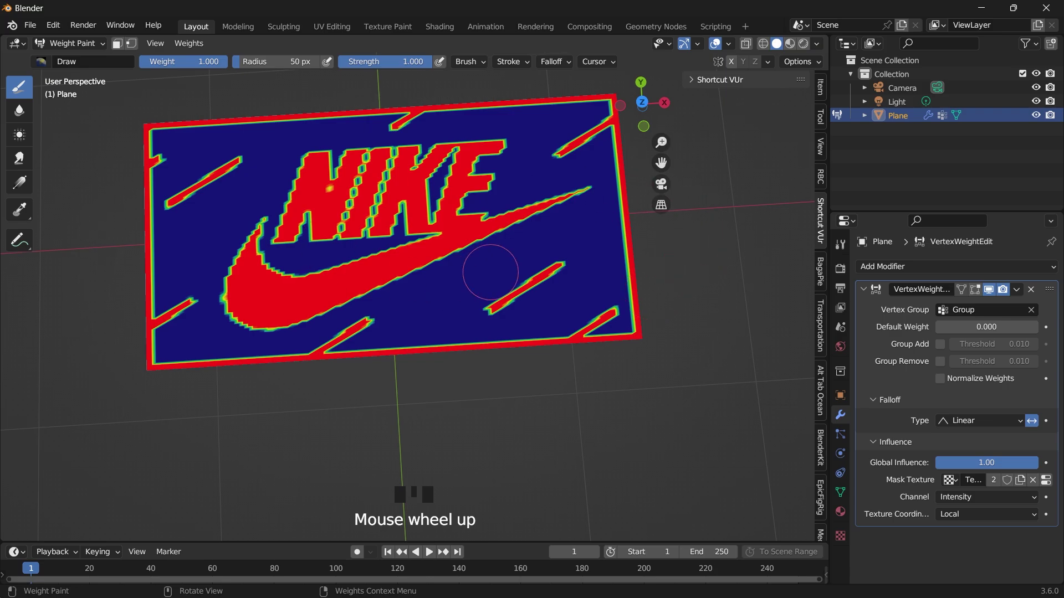
left_click_drag(661, 162, 661, 177)
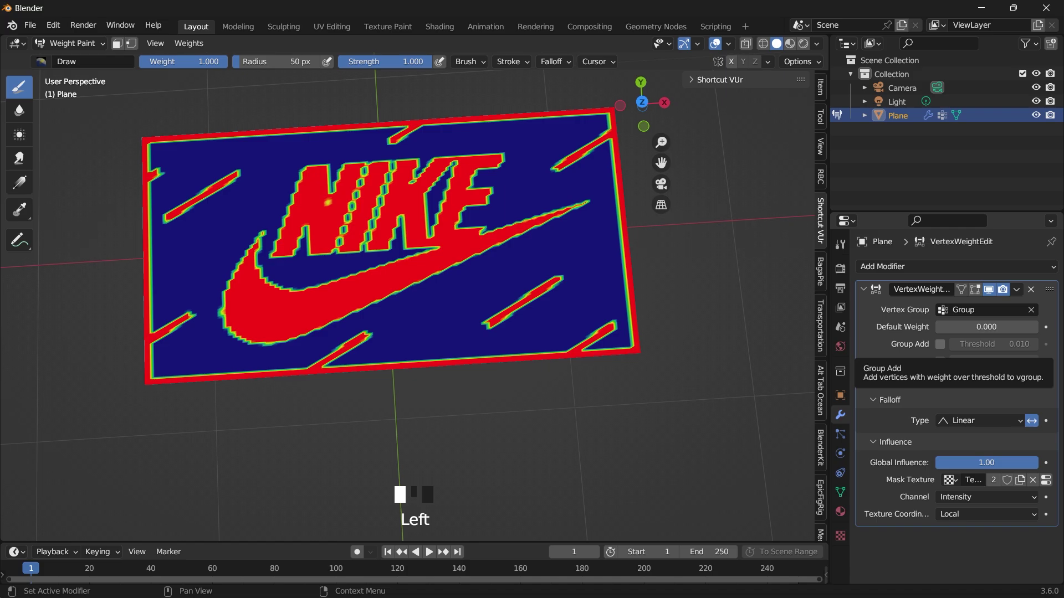
left_click(940, 344)
left_click(940, 345)
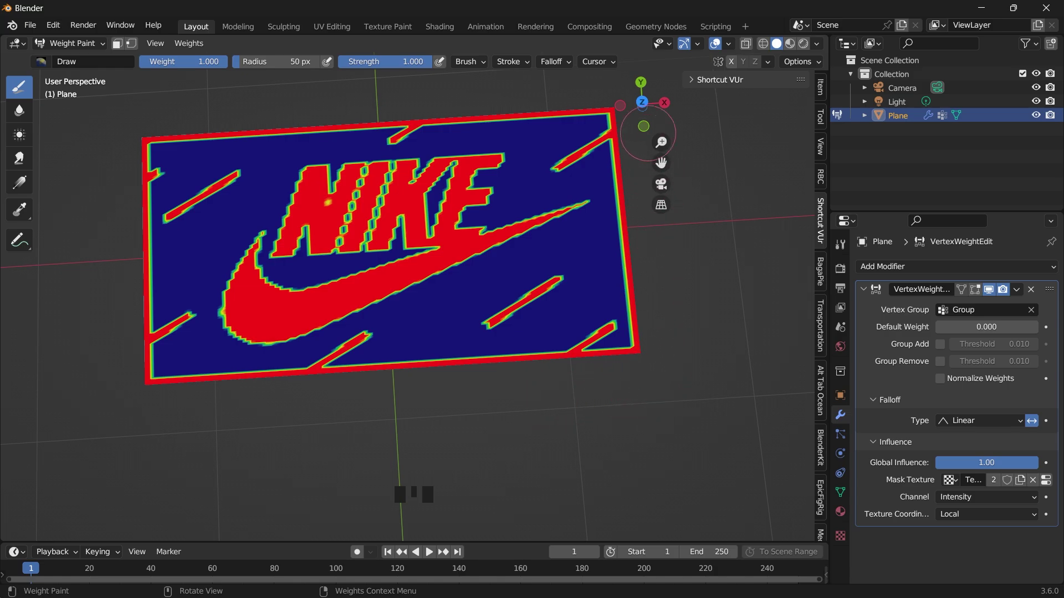
left_click_drag(643, 107, 631, 114)
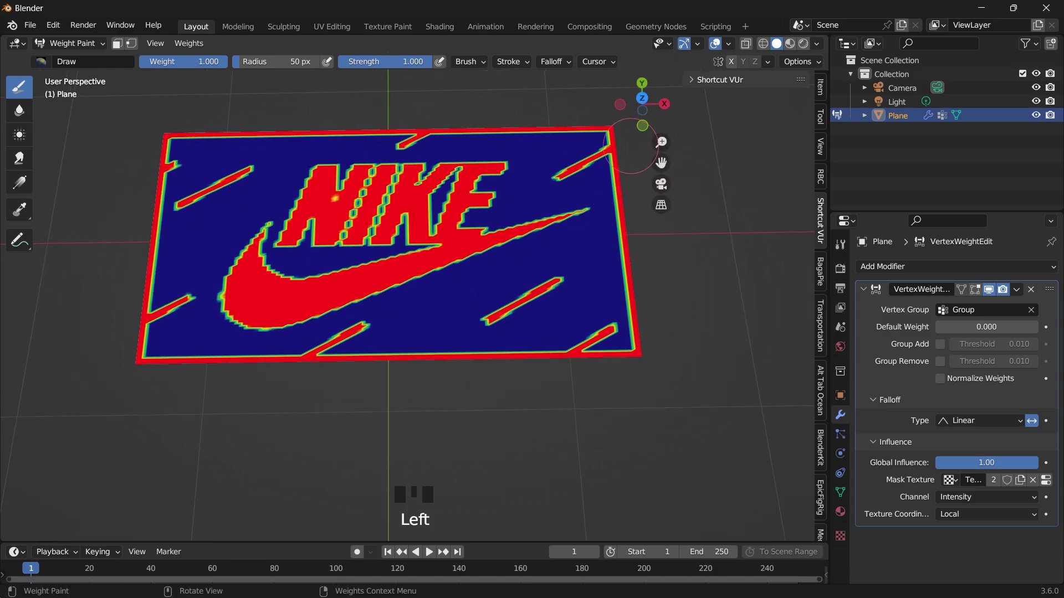
Return to Object Mode and add a Cloth modifier to the plane, opening its physics settings
left_click(70, 43)
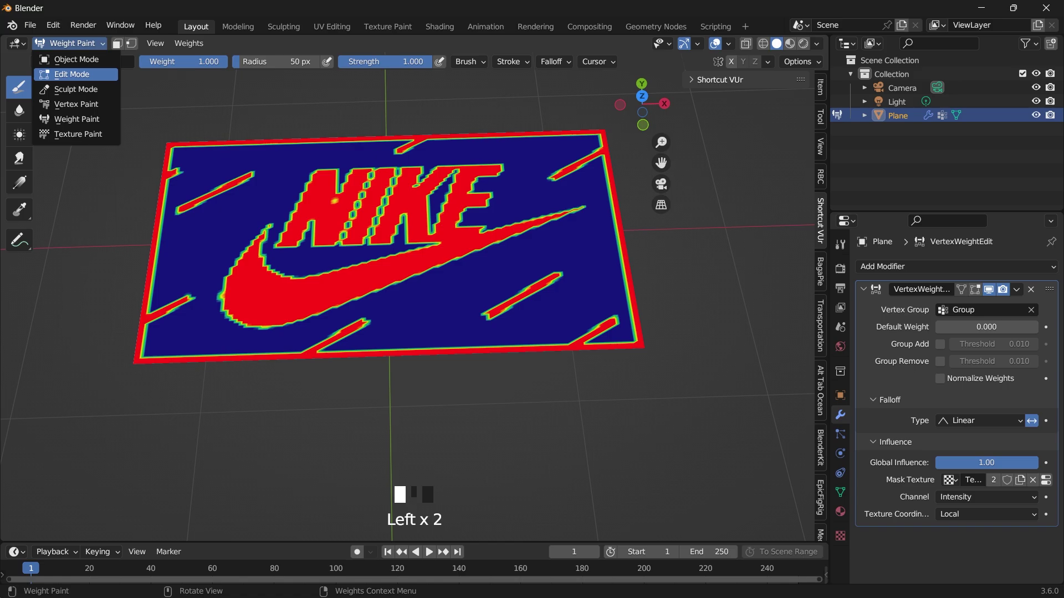
left_click(77, 60)
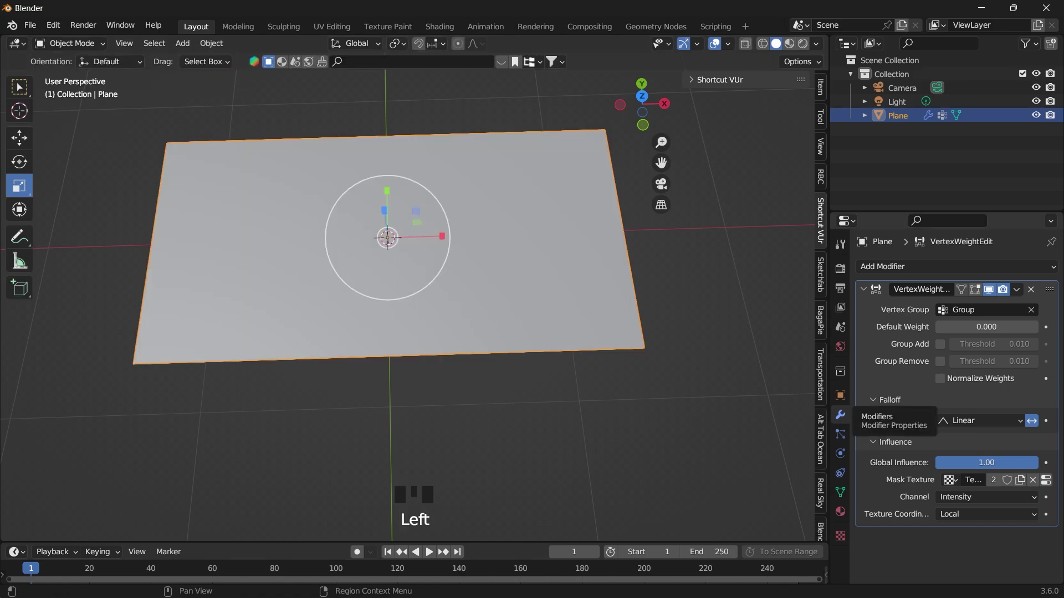
left_click(956, 266)
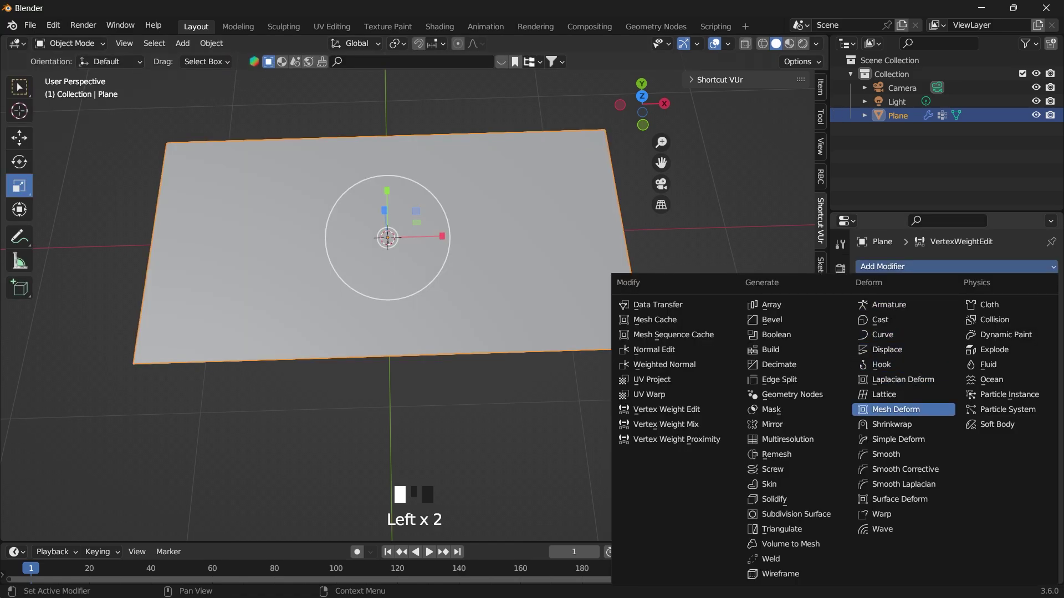
left_click(989, 304)
left_click(921, 557)
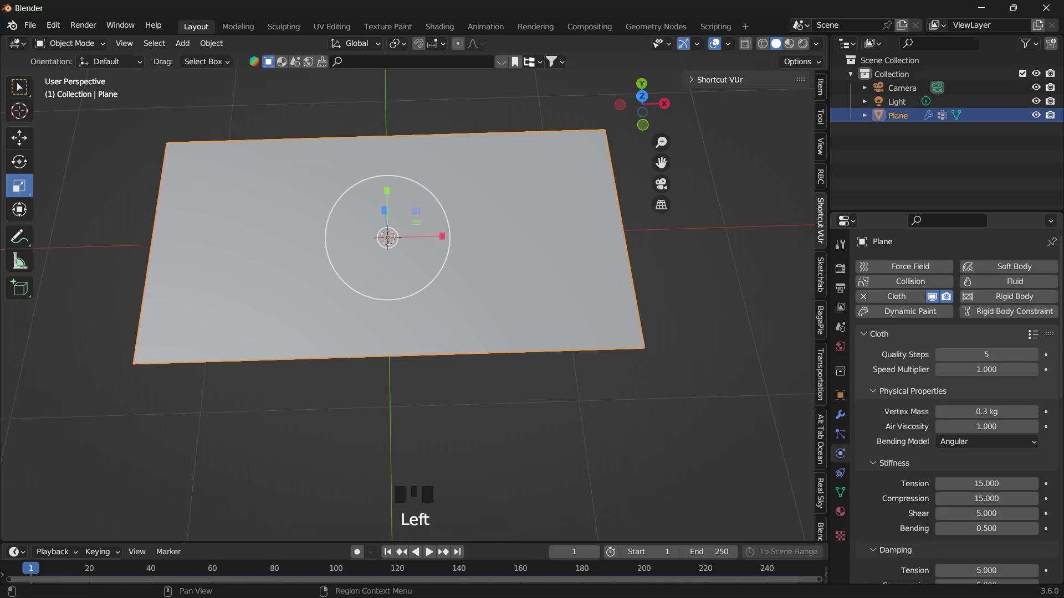
Expand the cloth's Shape settings and choose Group as the pin group
scroll(956, 410, "down", 20)
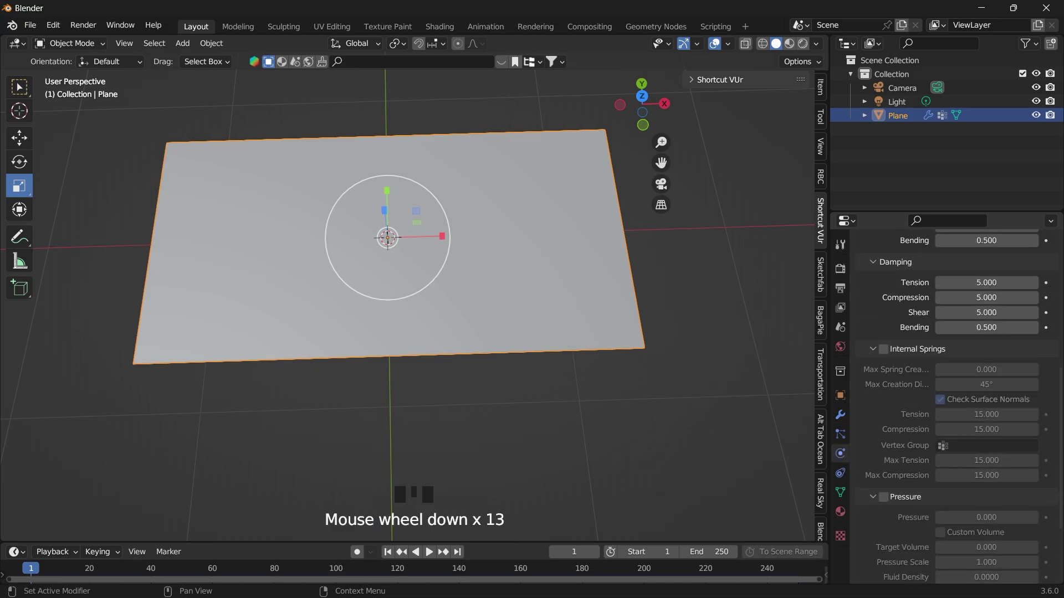
left_click(890, 523)
scroll(956, 443, "down", 5)
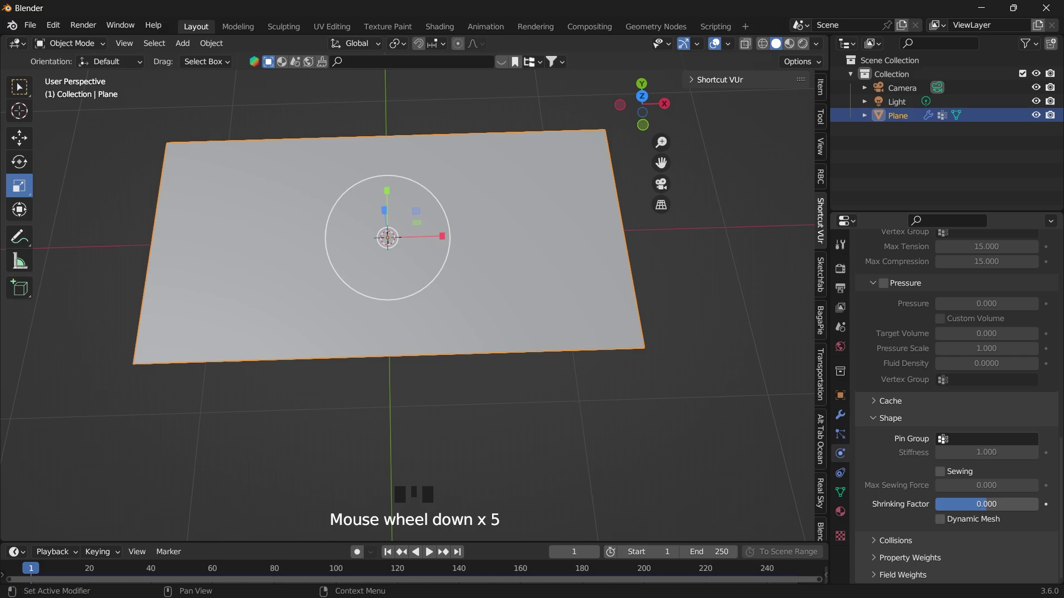
left_click(986, 439)
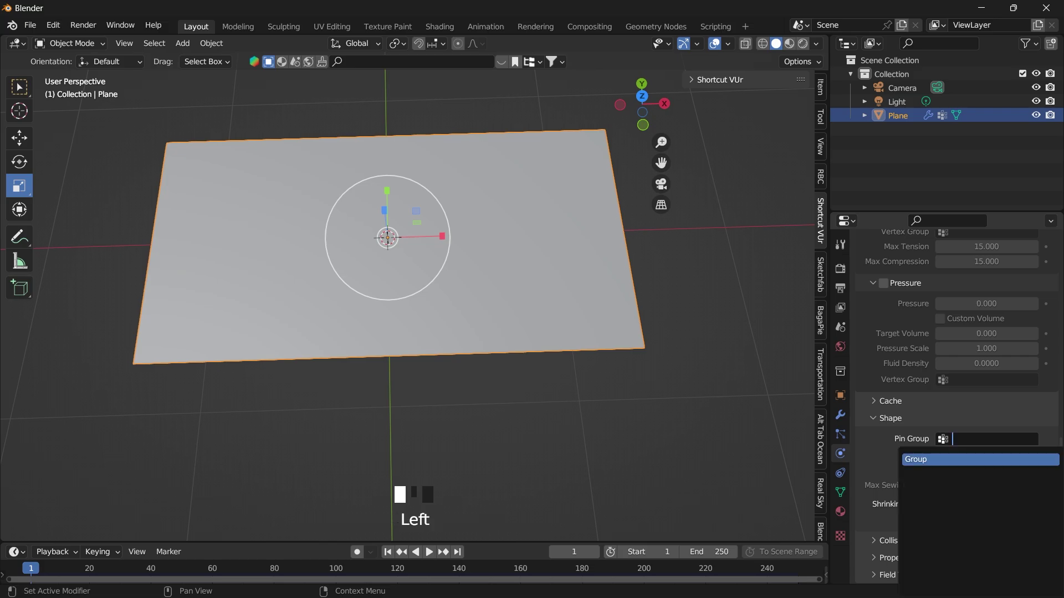
left_click(942, 459)
Enable Pressure for the cloth and set it to 1
scroll(408, 305, "down", 17)
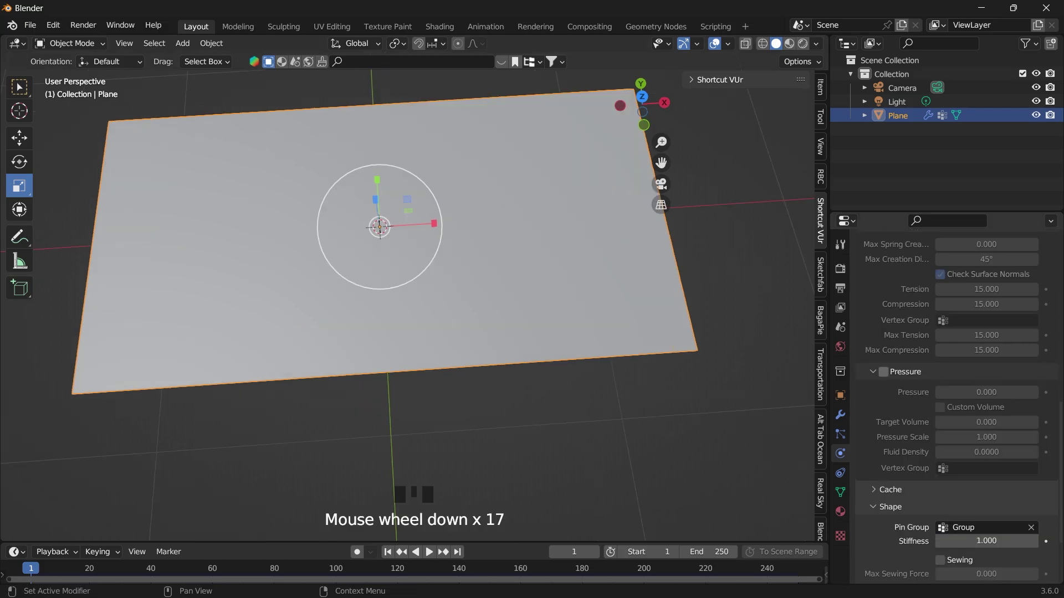
left_click(883, 372)
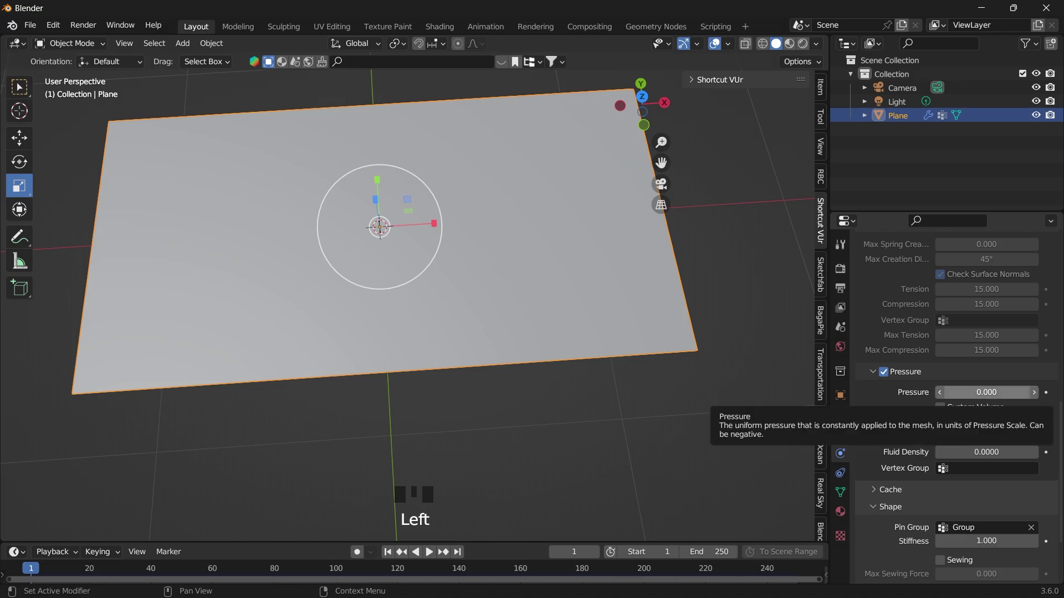
double_click(976, 393)
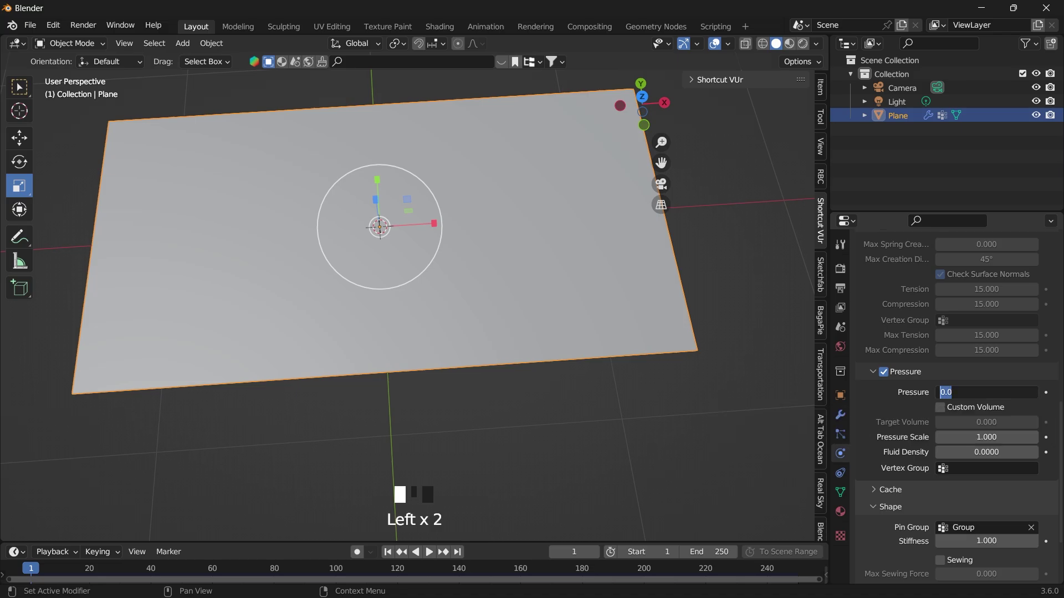
key("Return")
Set the cloth's collision quality to 6, turn off Object Collisions and enable Dynamic Mesh
scroll(955, 399, "down", 8)
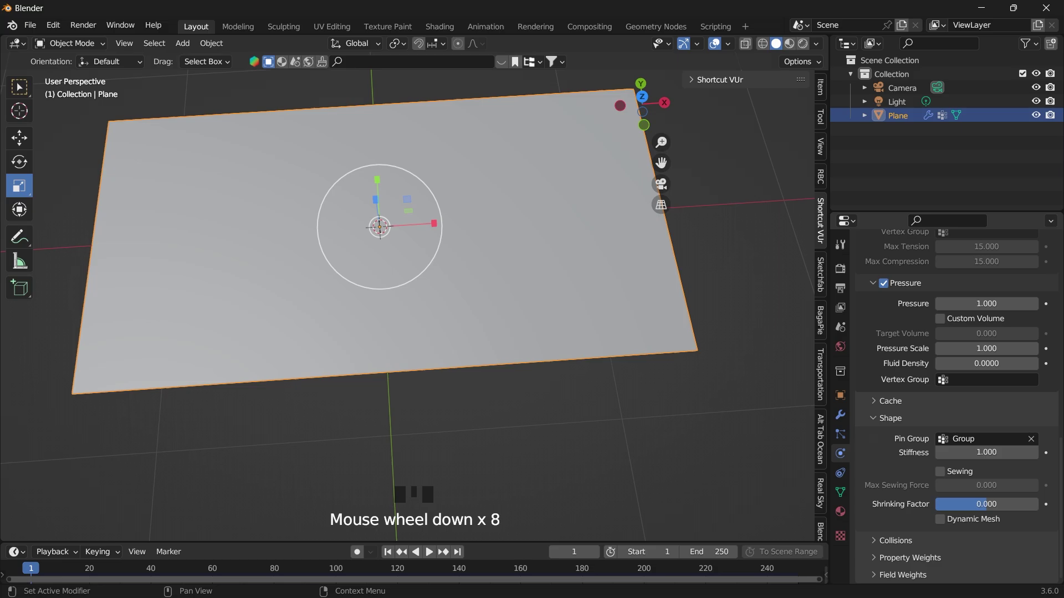
scroll(956, 399, "down", 5)
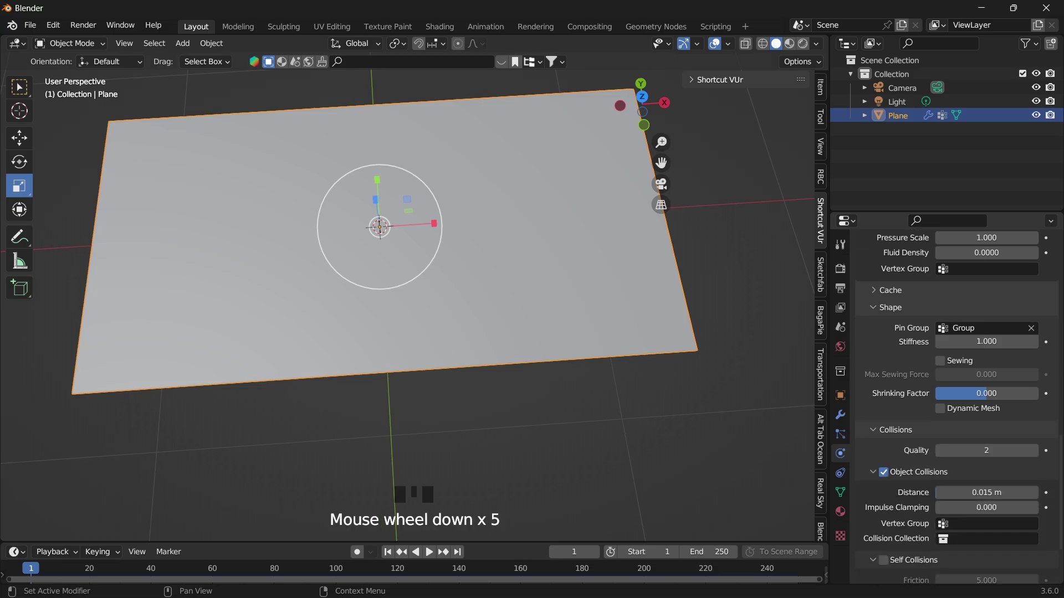
scroll(956, 399, "down", 2)
left_click(883, 516)
scroll(884, 516, "down", 4)
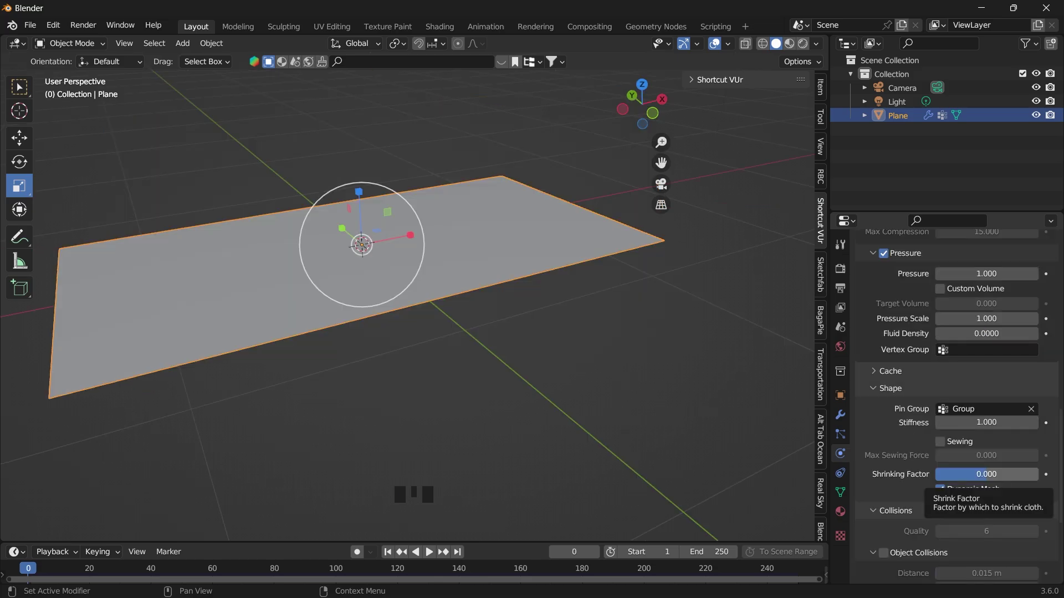
Set the cloth's Shrinking Factor to -0.6 and its Pressure to 5
left_click(975, 474)
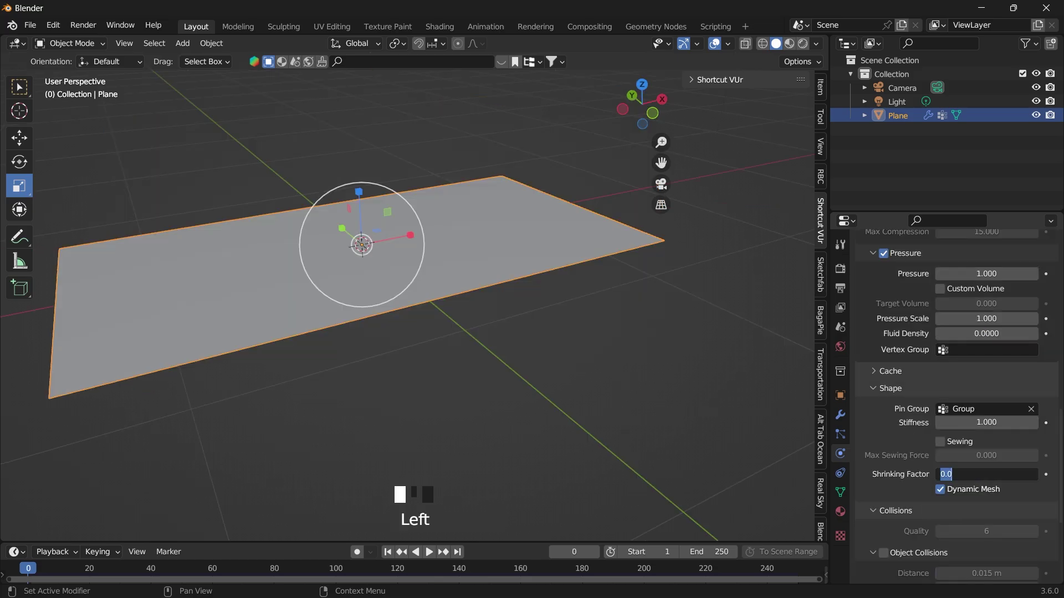
type("-0.")
key("Return")
scroll(955, 398, "down", 8)
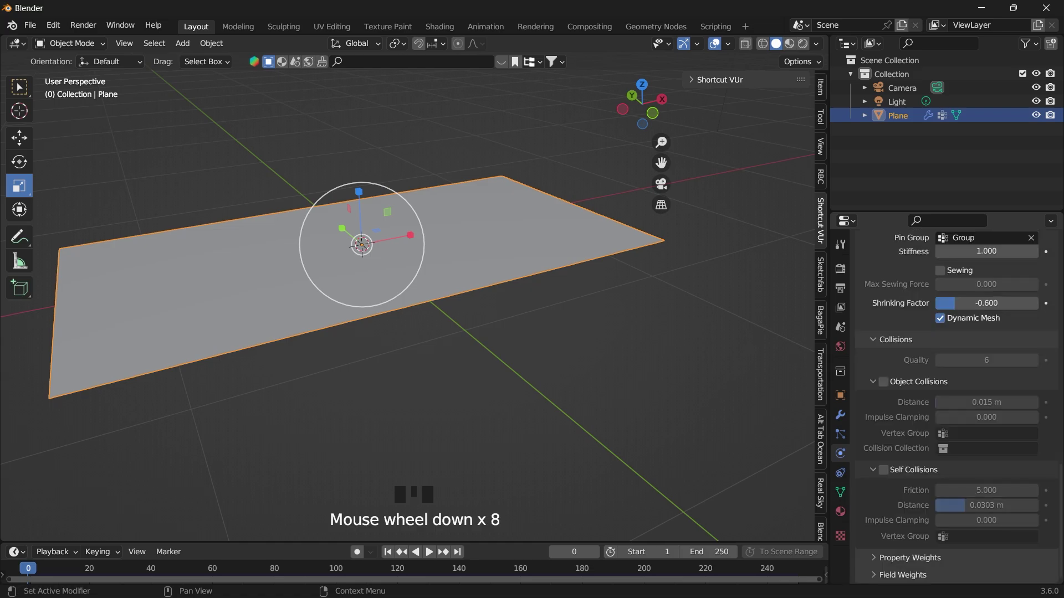
scroll(956, 399, "up", 9)
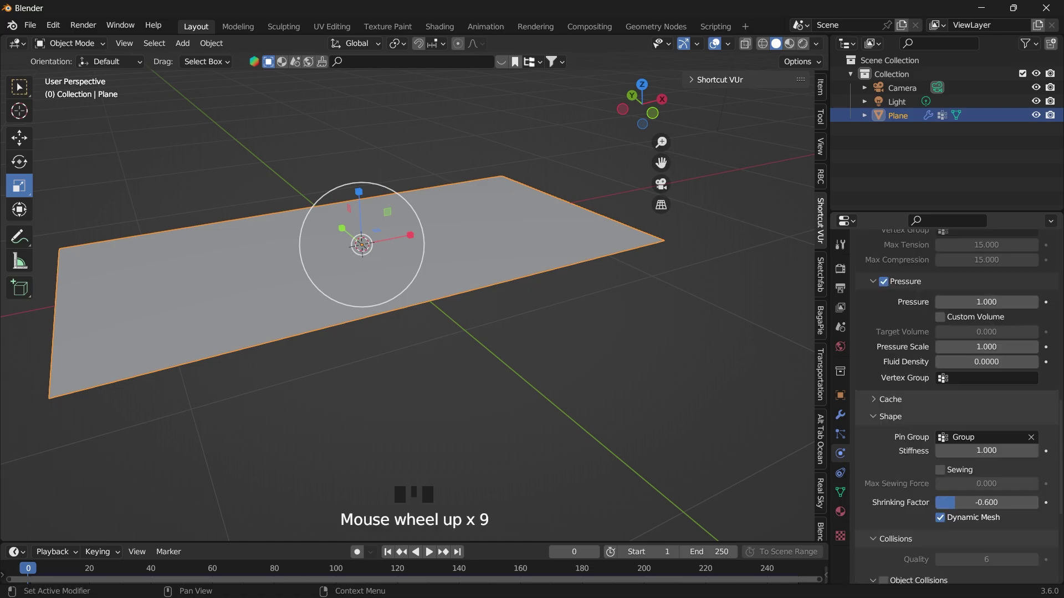
left_click(987, 302)
type("5")
key("Return")
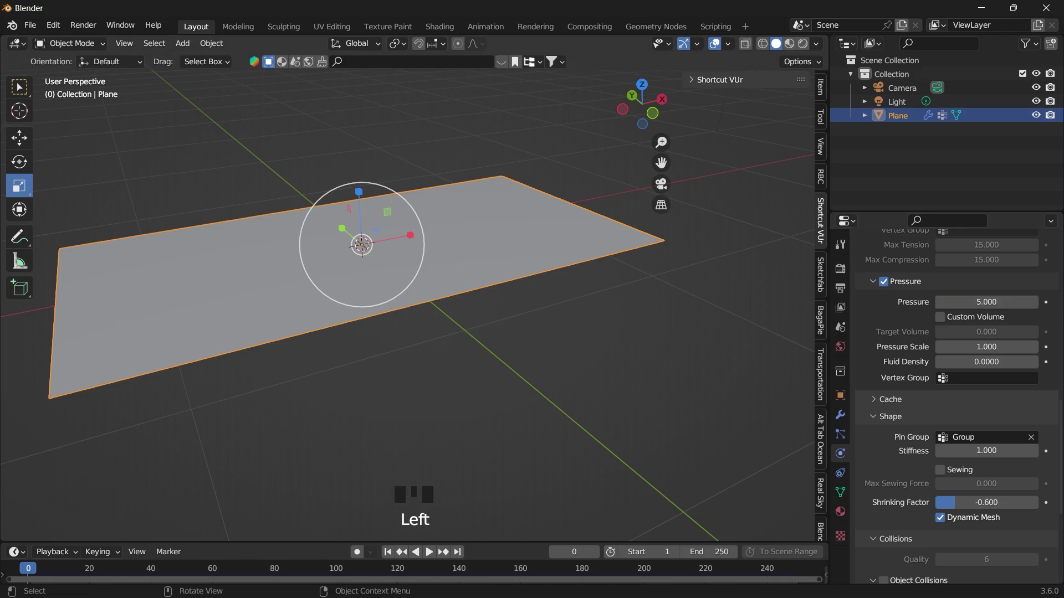
Play the cloth simulation, stop it at about frame 27 and inspect the inflated plane
key("space")
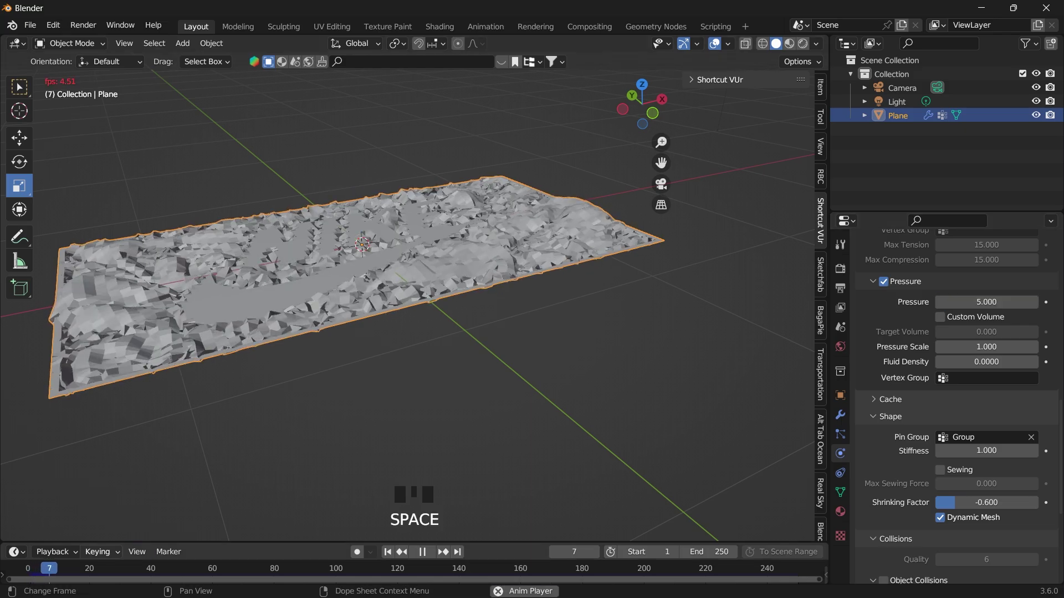
key("space")
left_click_drag(642, 103, 615, 151)
Add a Subdivision Surface modifier to the plane and set its viewport levels to 2
left_click(840, 415)
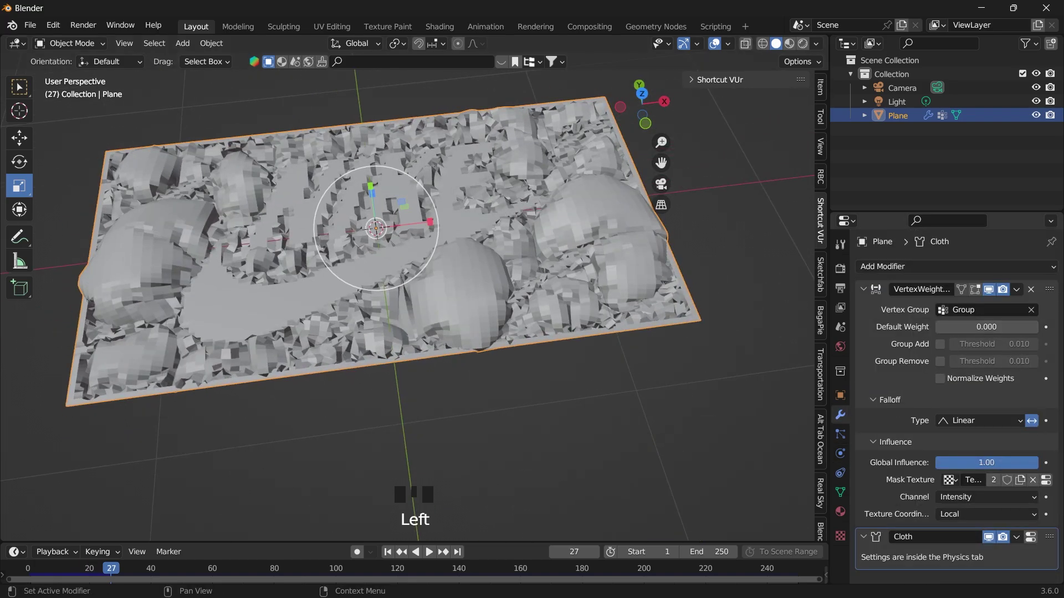
left_click(887, 267)
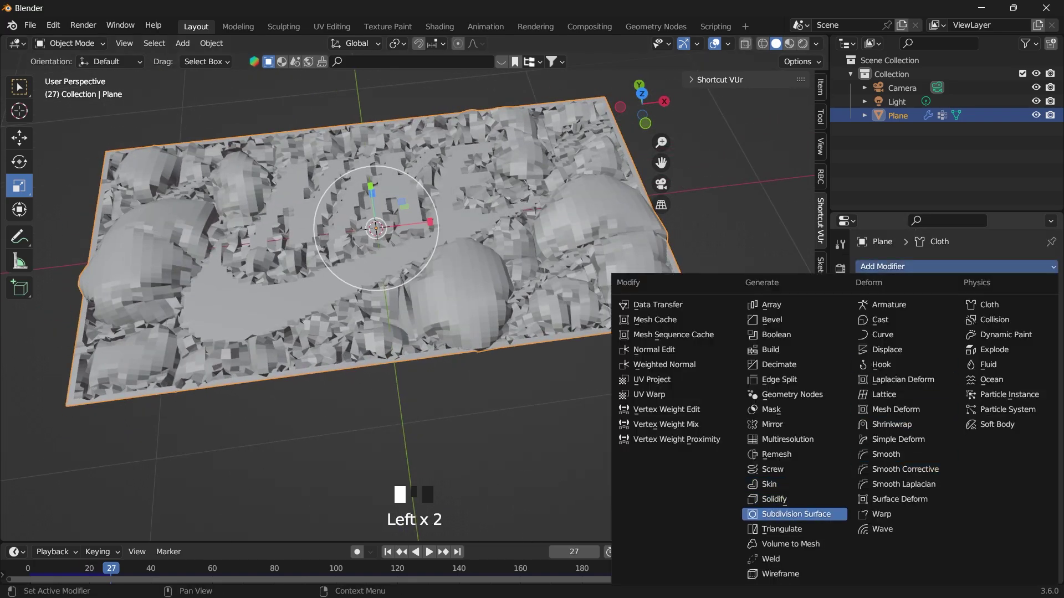
left_click(796, 514)
scroll(955, 404, "down", 10)
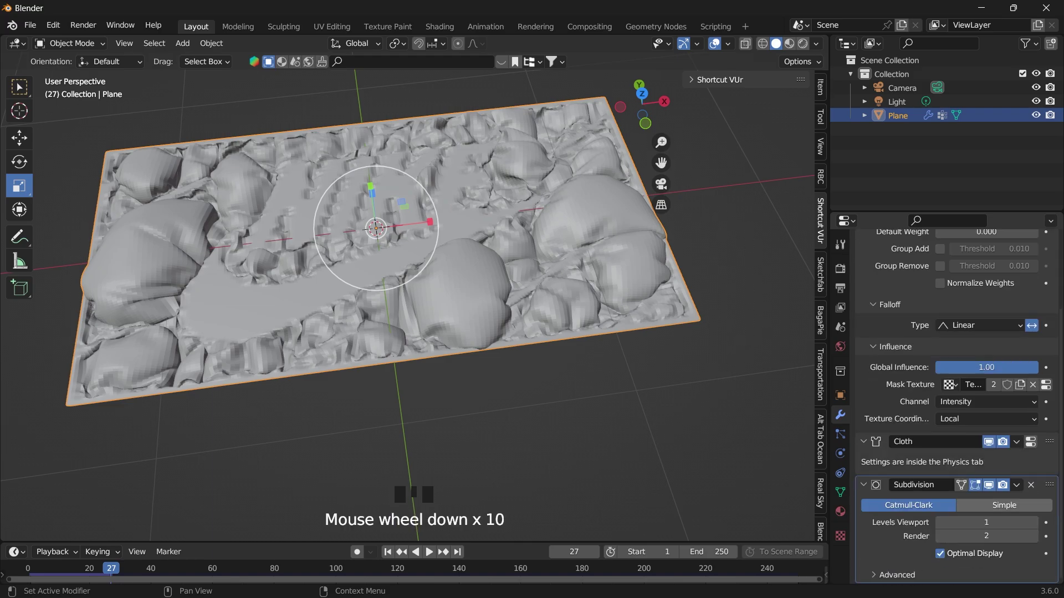
left_click(1034, 522)
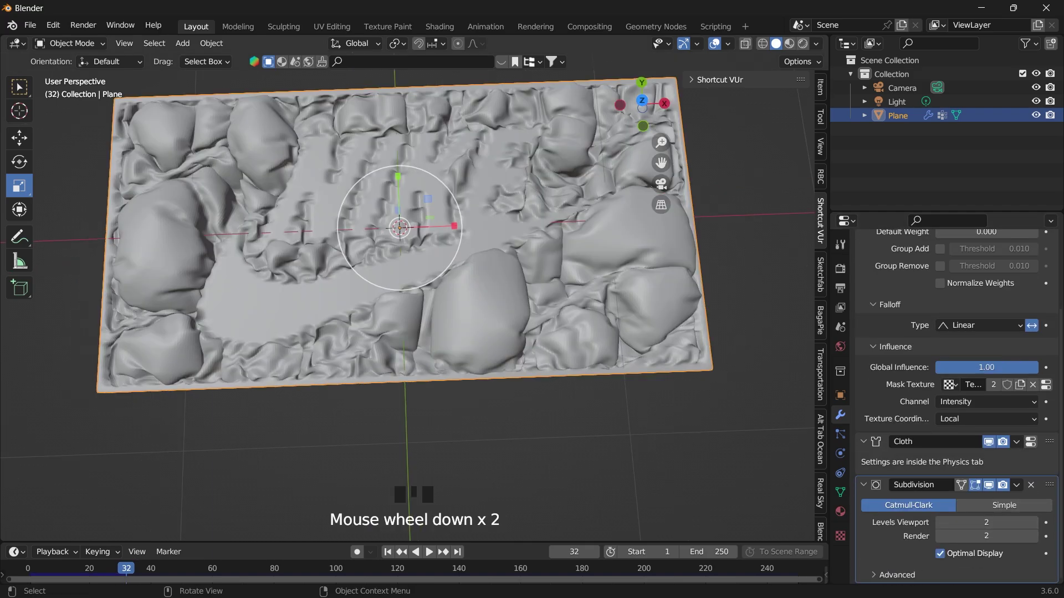
Scrub the cloth simulation back to about frame 10 to examine the inflated relief around the Nike logo
left_click_drag(661, 163, 691, 187)
mouse_move(643, 105)
left_mouse_down()
mouse_move(654, 115)
mouse_move(636, 118)
left_mouse_up()
left_click_drag(127, 569, 63, 568)
left_click(416, 551)
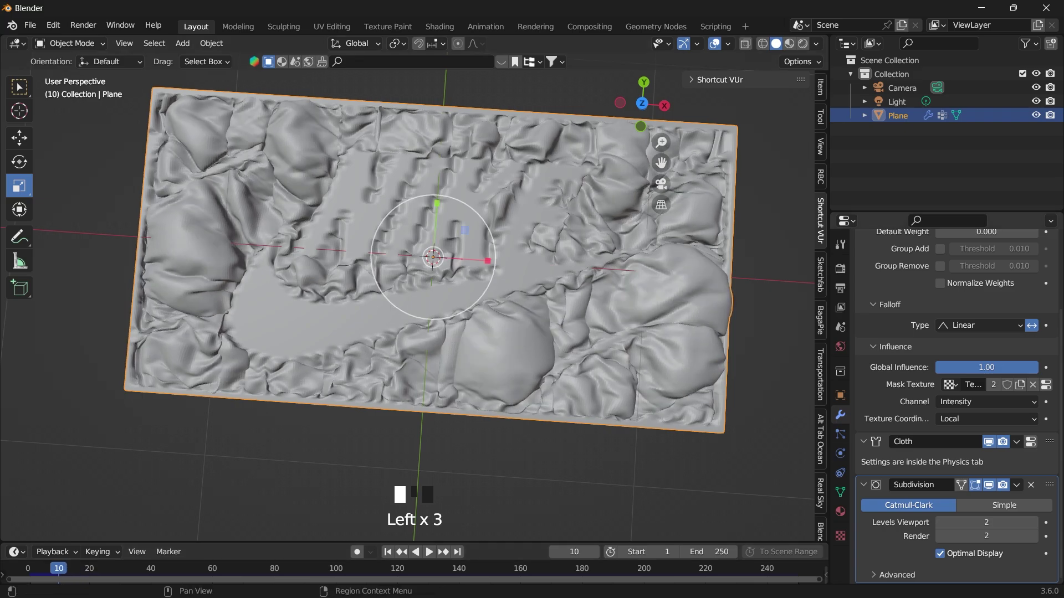
Set the cloth's Speed Multiplier to 0.2 in its physics settings
scroll(953, 388, "up", 8)
left_click(840, 454)
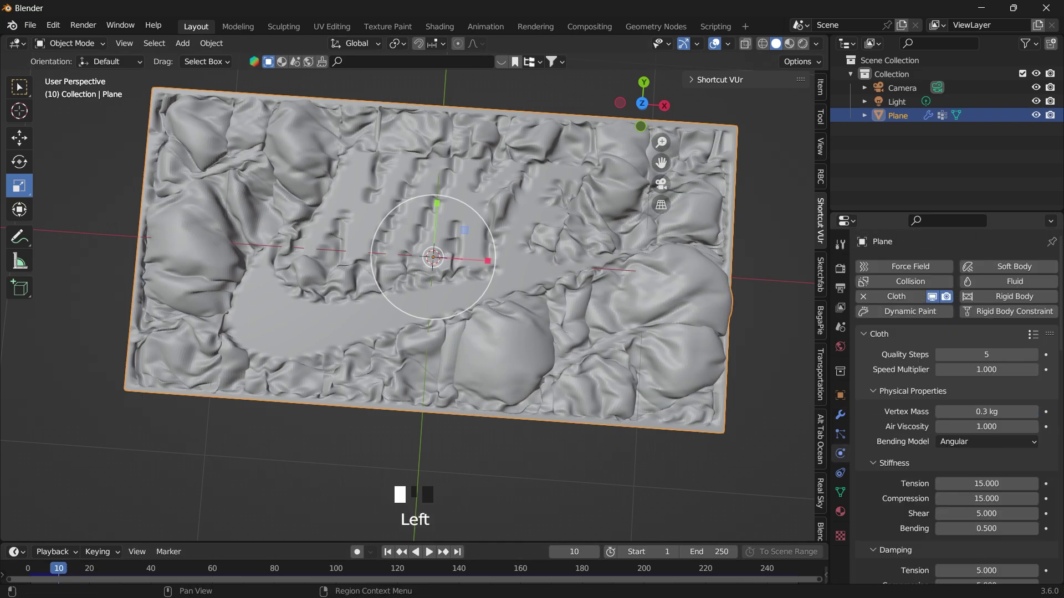
left_click(986, 369)
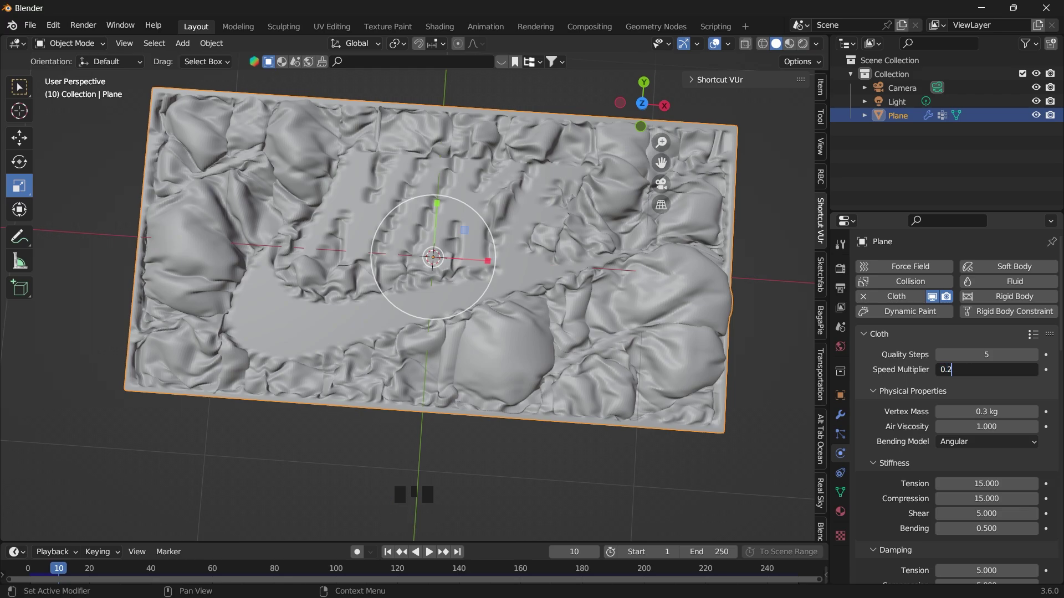
key("Return")
Replay the cloth simulation from the start, stop it at about frame 33 and inspect the relief
left_click(31, 569)
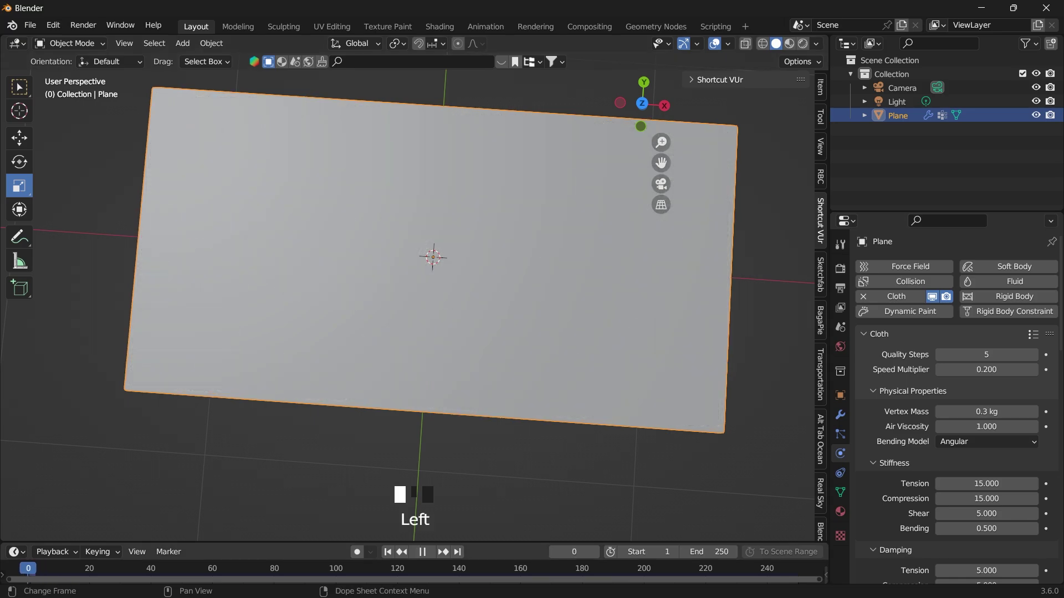
key("space")
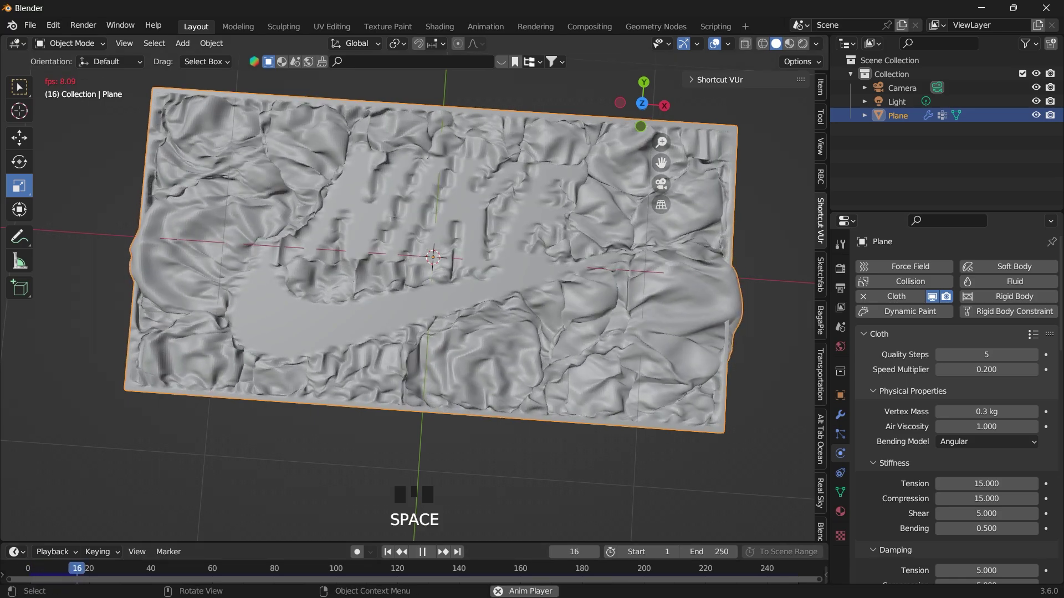
key("space")
left_click_drag(640, 126, 641, 127)
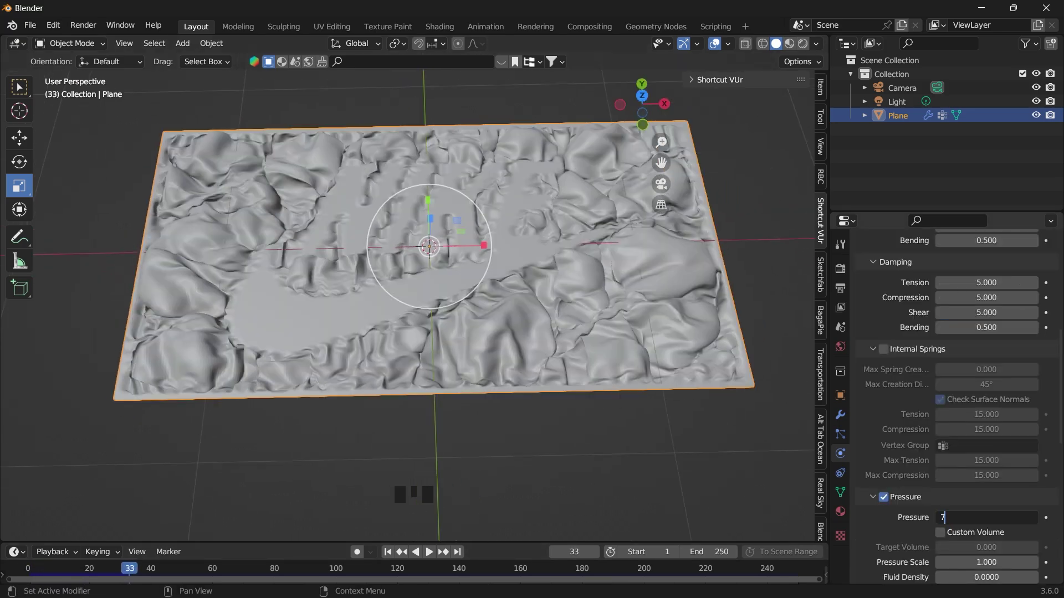
Set the cloth's Pressure to 7 and replay the simulation from the start
key("Return")
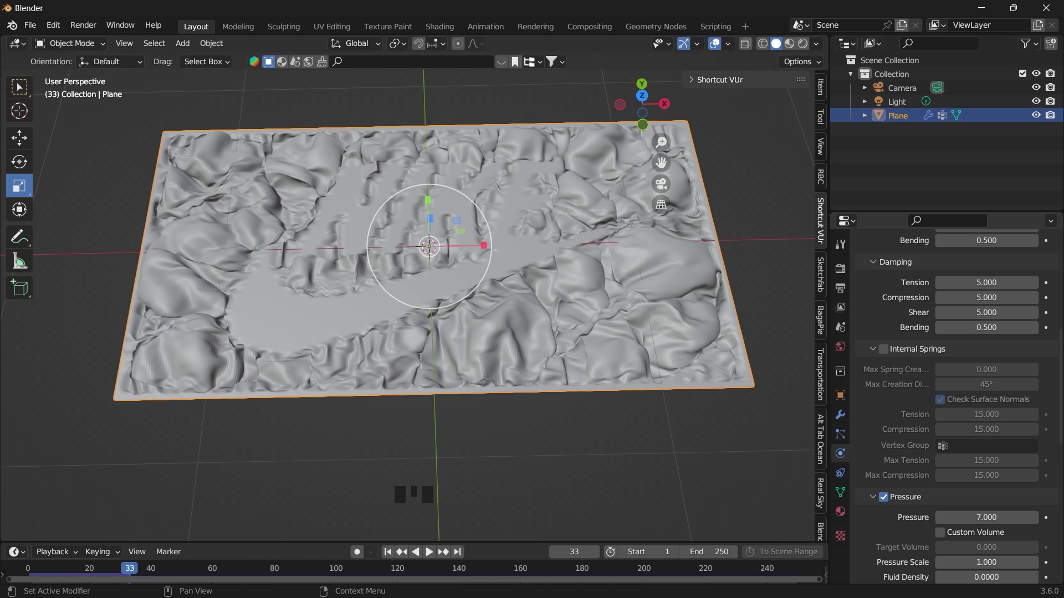
key("shift+Left")
key("space")
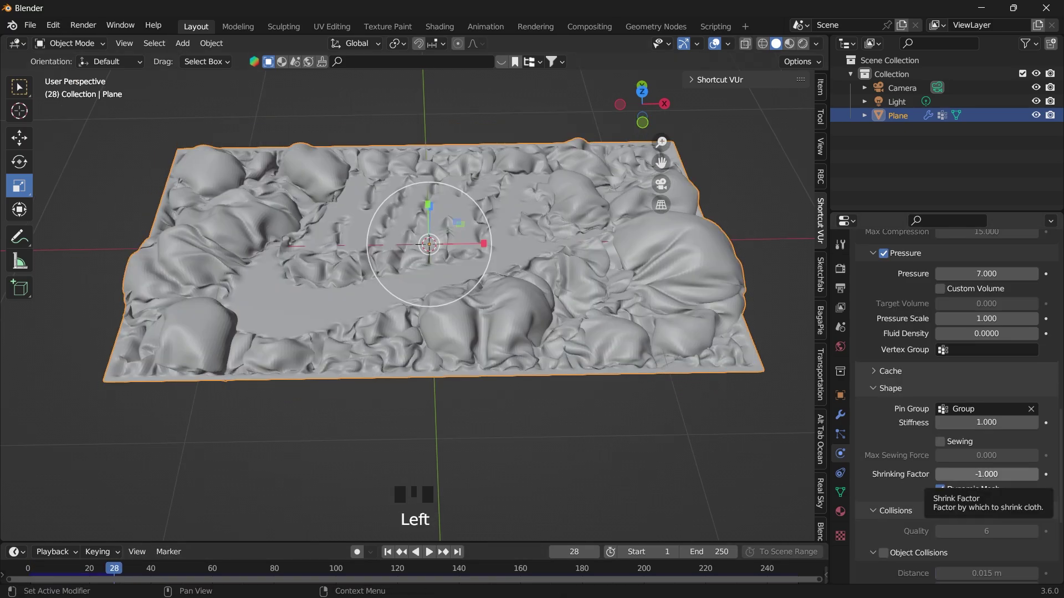
left_click(986, 474)
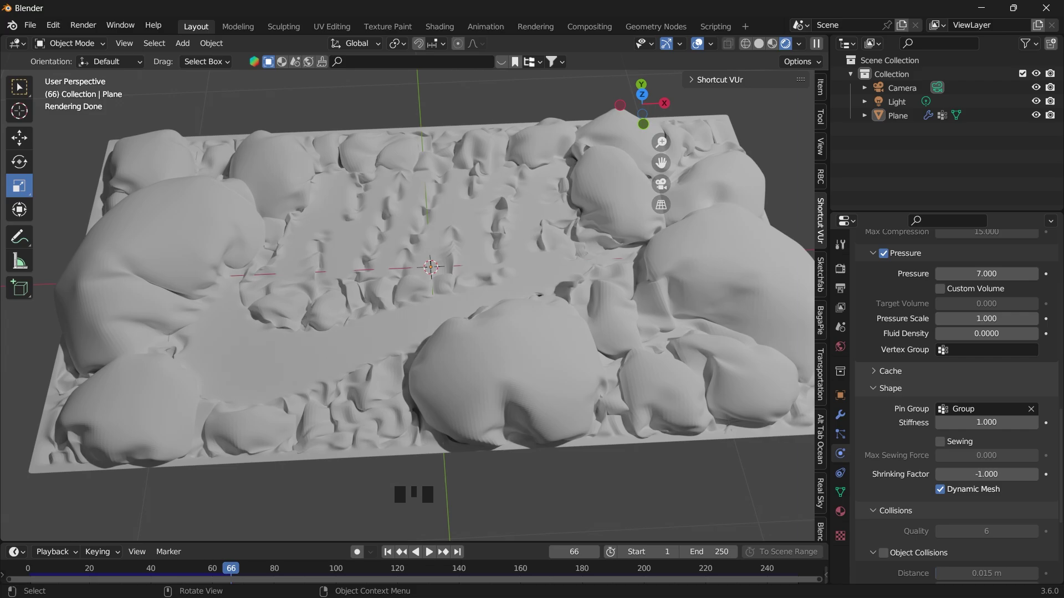
Select the plane and replace the timeline with an enlarged Shader Editor showing its material nodes
left_click_drag(310, 541, 310, 467)
left_click(288, 349)
left_click(16, 477)
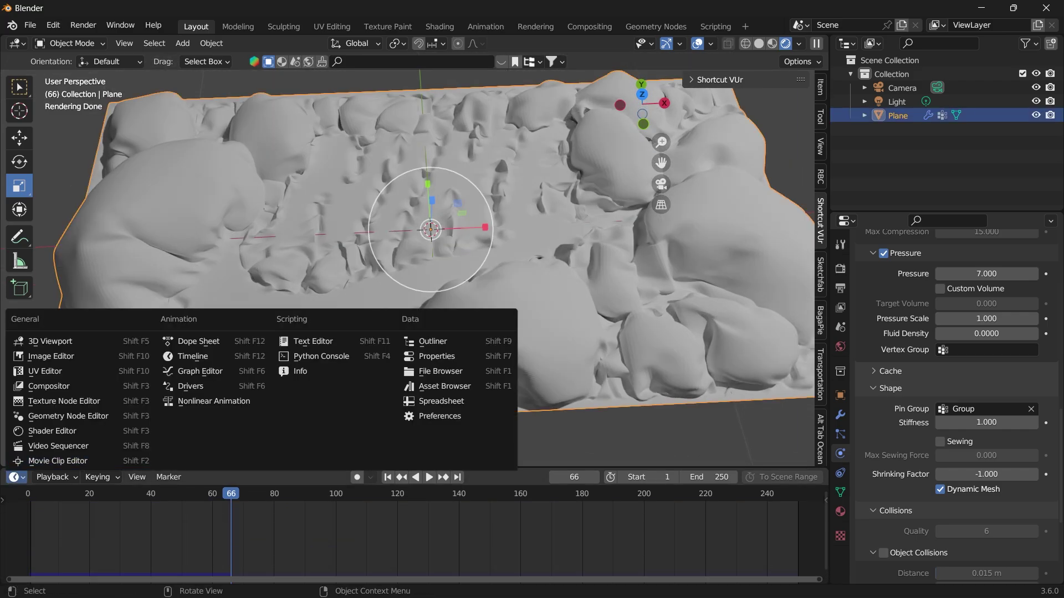
left_click(56, 431)
left_click(443, 477)
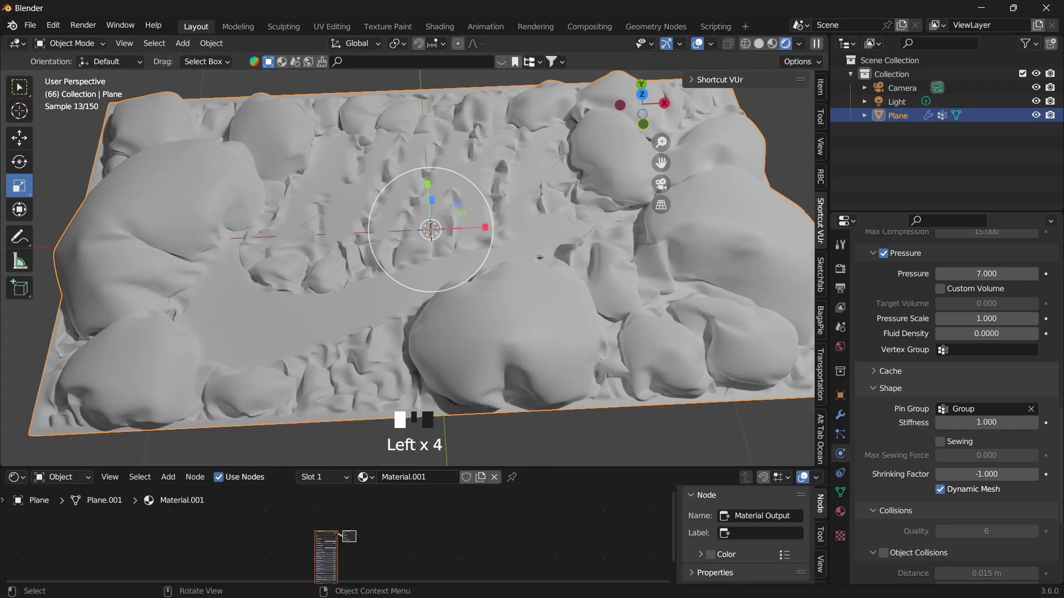
left_click_drag(416, 468, 416, 400)
scroll(337, 499, "up", 11)
Add a Mix Shader between the Principled BSDF and Material Output, feeding the Principled BSDF into its second shader input
left_click_drag(364, 493, 404, 473)
left_click_drag(307, 493, 277, 496)
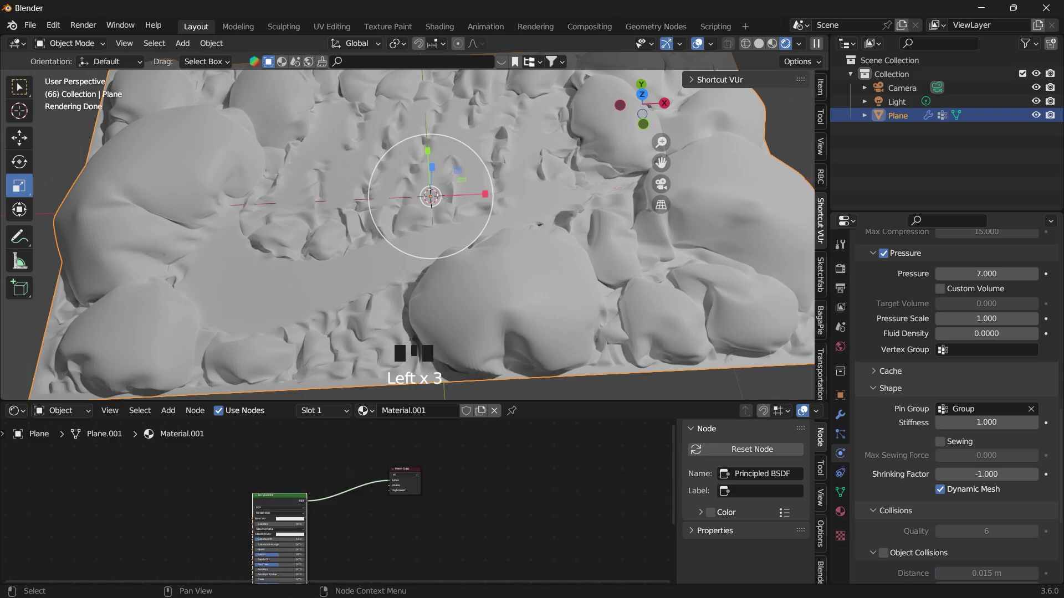
key("shift+a")
left_click(277, 437)
type("mix")
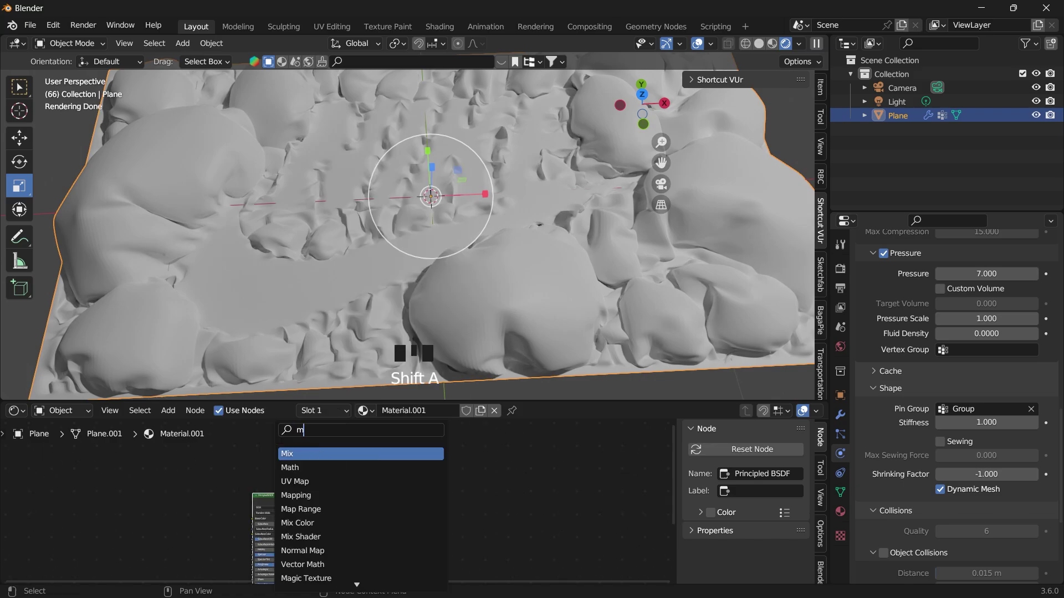
key("Down")
key("Down")
key("Return")
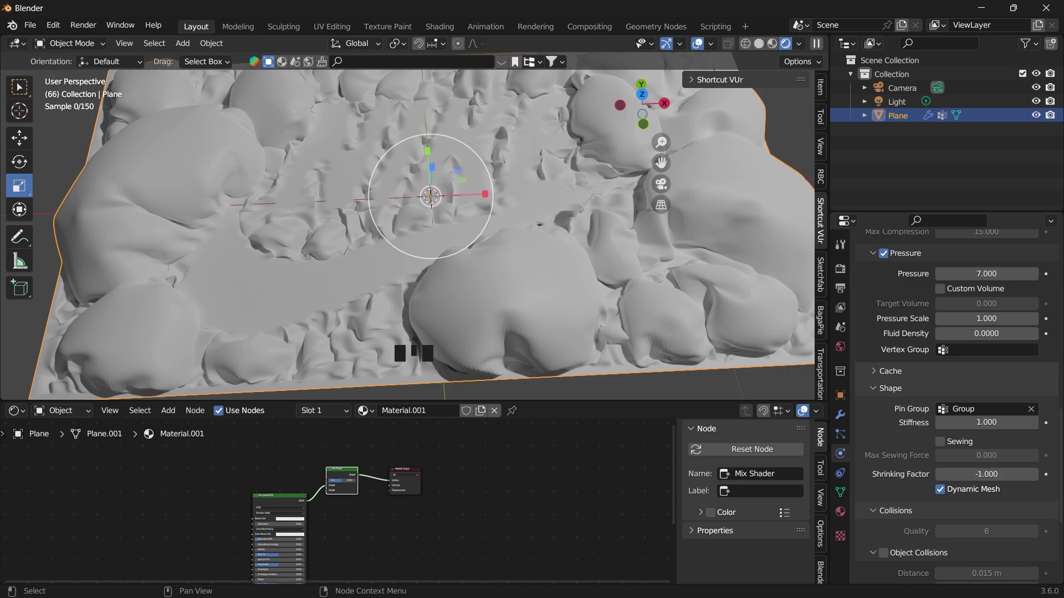
left_click_drag(326, 485, 326, 491)
Add a second Principled BSDF with a red base color and connect it to the Mix Shader's first shader input
scroll(338, 502, "up", 4)
key("shift+a")
left_click(271, 554)
left_click(139, 459)
left_click(176, 486)
scroll(321, 482, "up", 3)
middle_click_drag(233, 487, 309, 517)
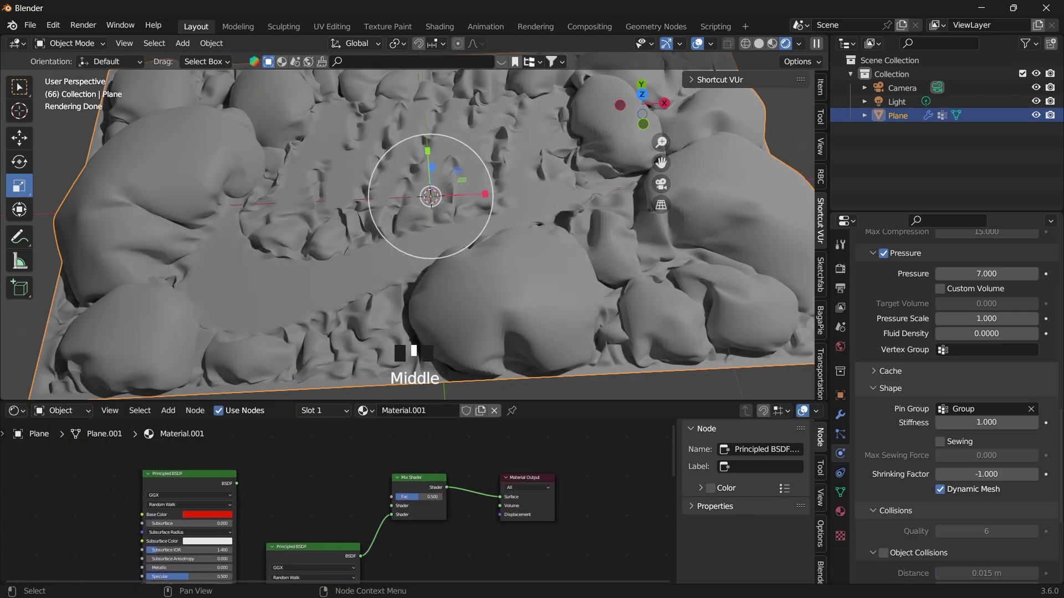
left_click_drag(237, 483, 391, 506)
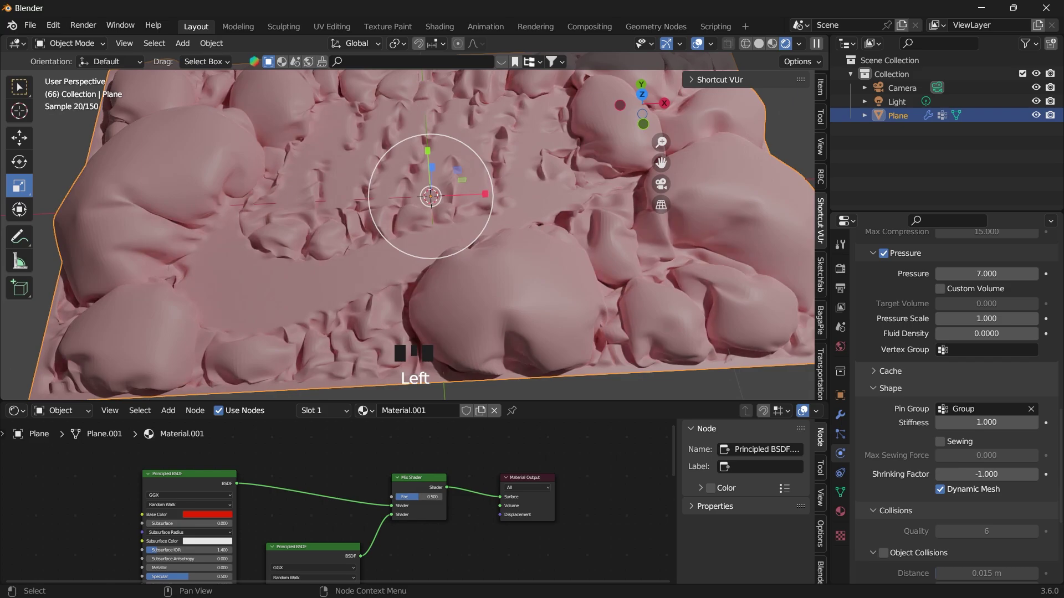
left_click_drag(193, 474, 165, 483)
left_click_drag(423, 478, 431, 477)
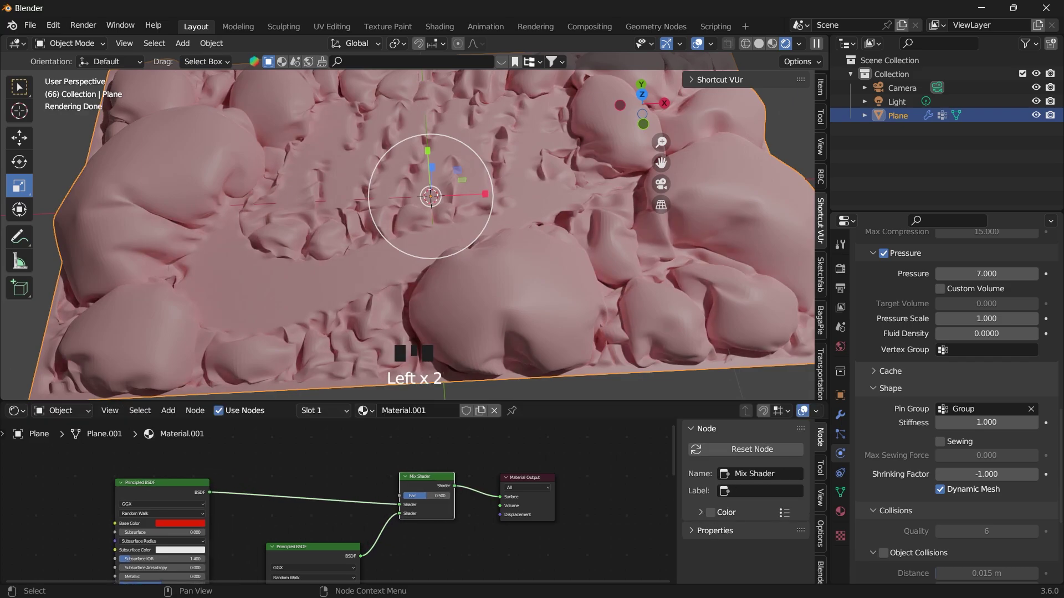
Add an Image Texture node with nike 2.jpg from the Desktop and connect its color to the Mix Shader's factor
key("shift+a")
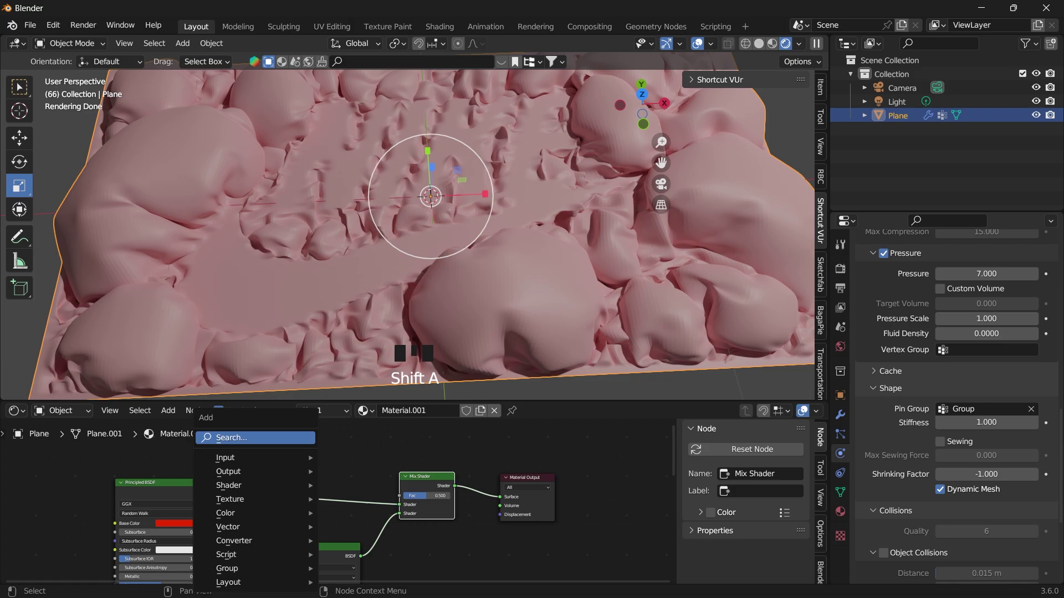
mouse_move(255, 458)
left_click(225, 437)
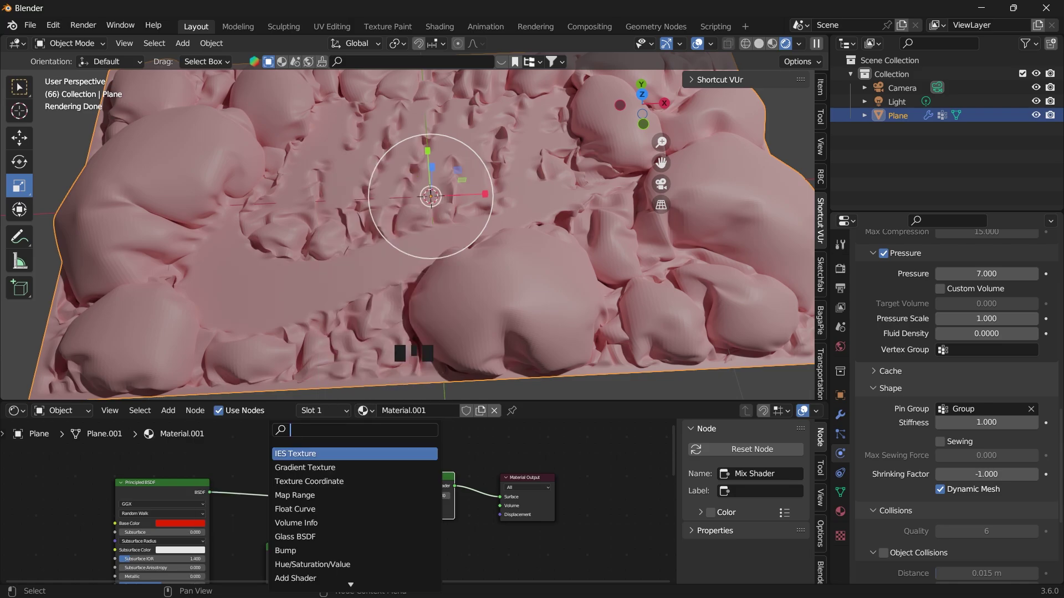
type("im")
key("Return")
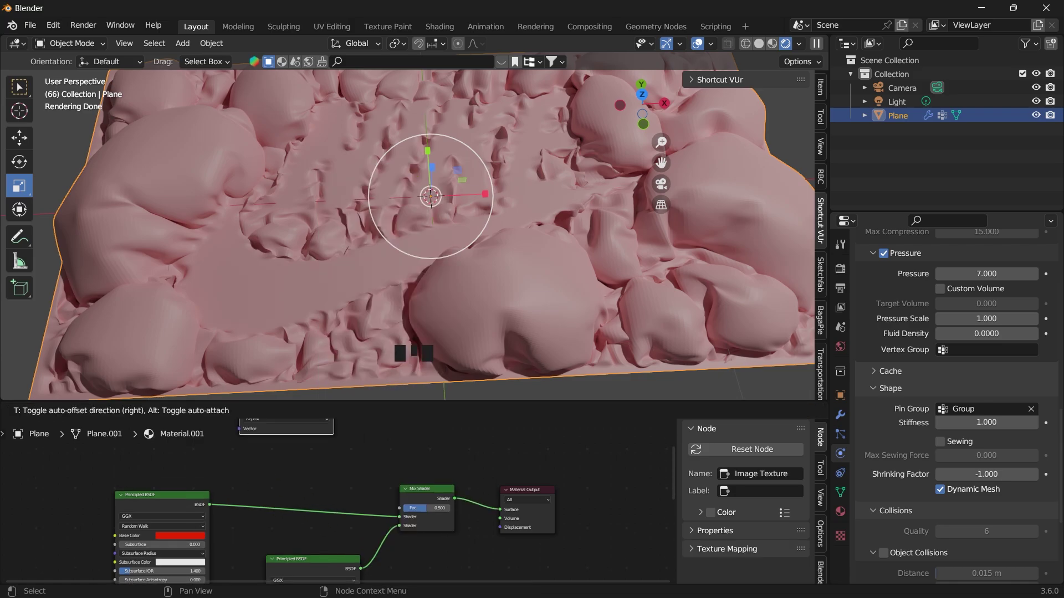
left_click(228, 465)
left_click(302, 499)
scroll(421, 406, "down", 12)
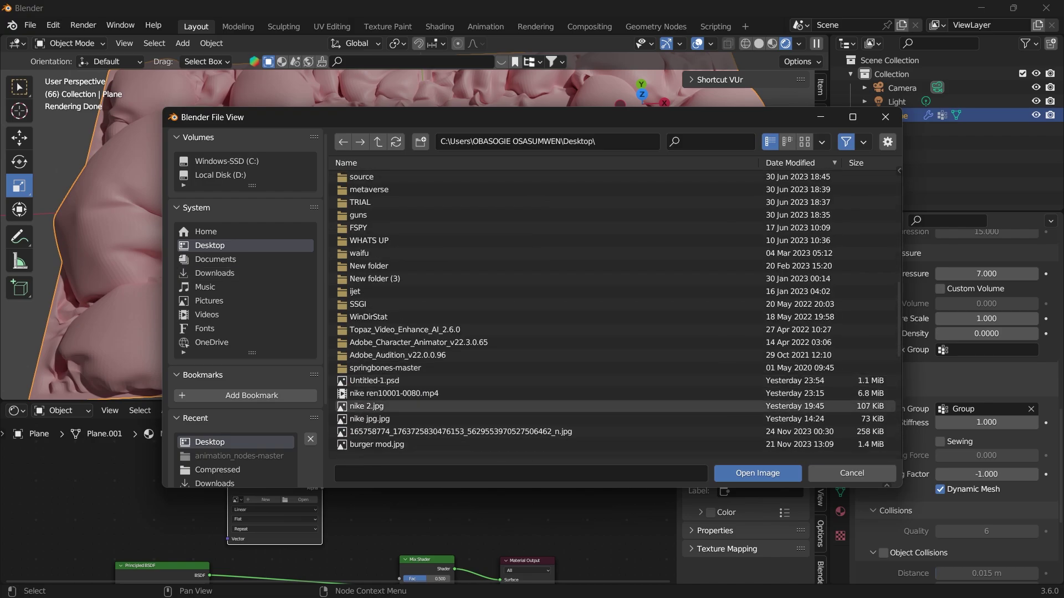
left_click(366, 406)
left_click(758, 473)
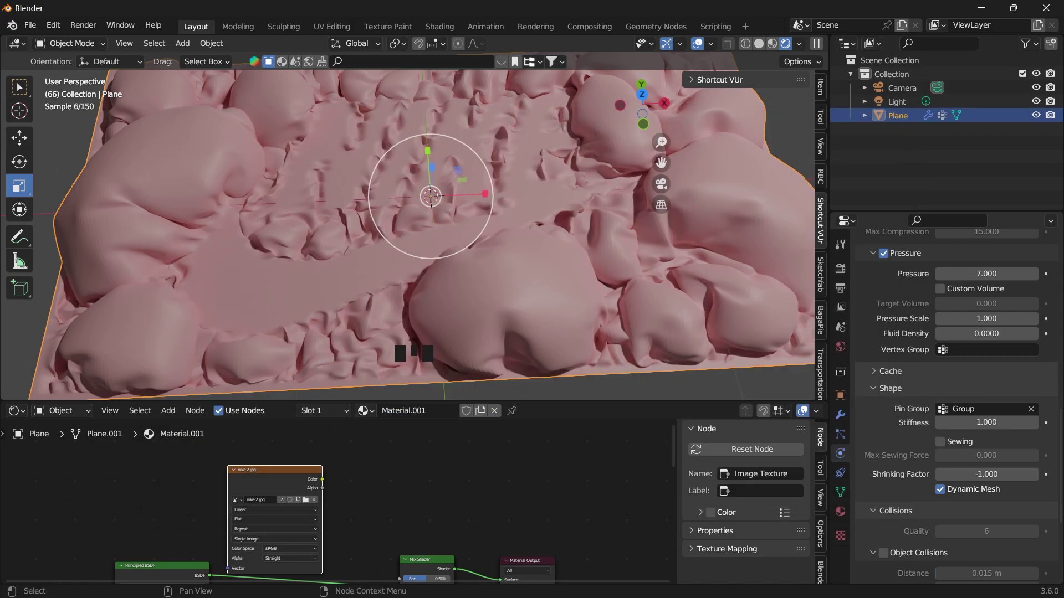
left_click_drag(322, 479, 399, 494)
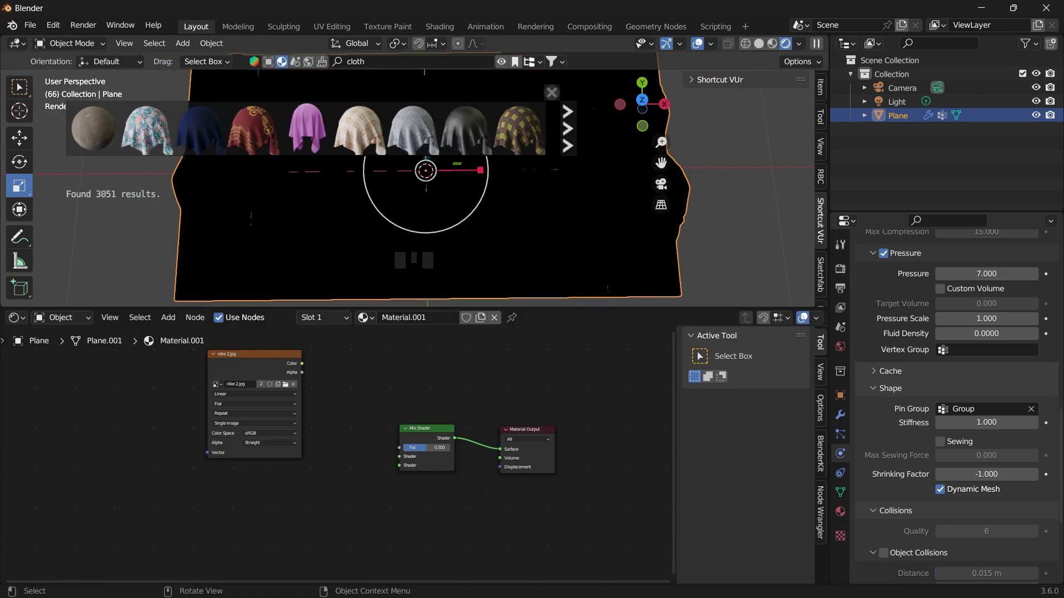
Apply the white canvas fabric material from the cloth search results to the plane
left_click_drag(347, 137, 339, 251)
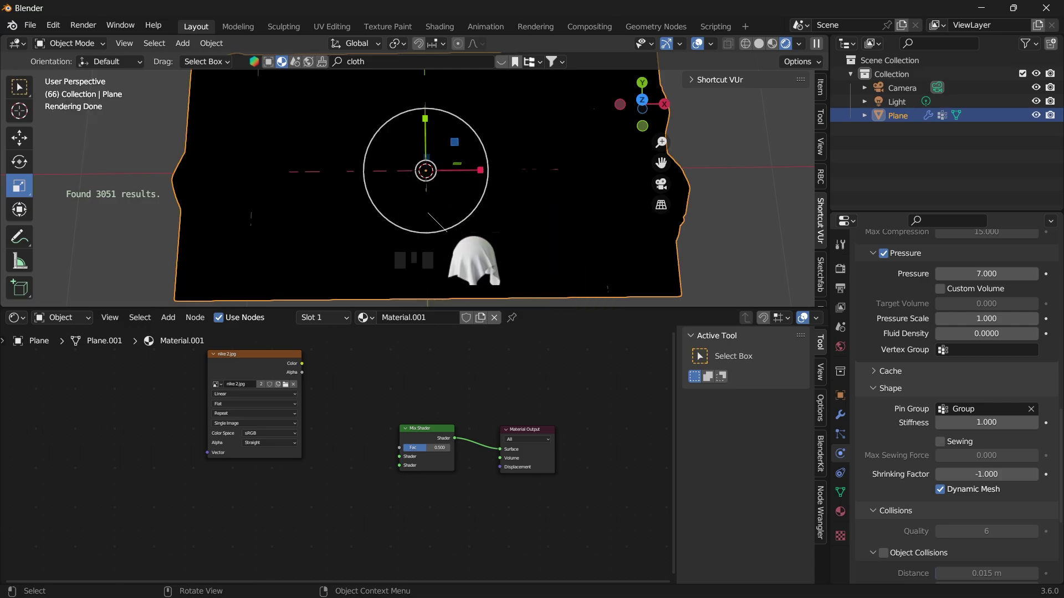
left_click_drag(361, 299, 340, 249)
scroll(413, 182, "up", 1)
scroll(524, 477, "down", 4)
middle_click_drag(523, 493, 482, 489)
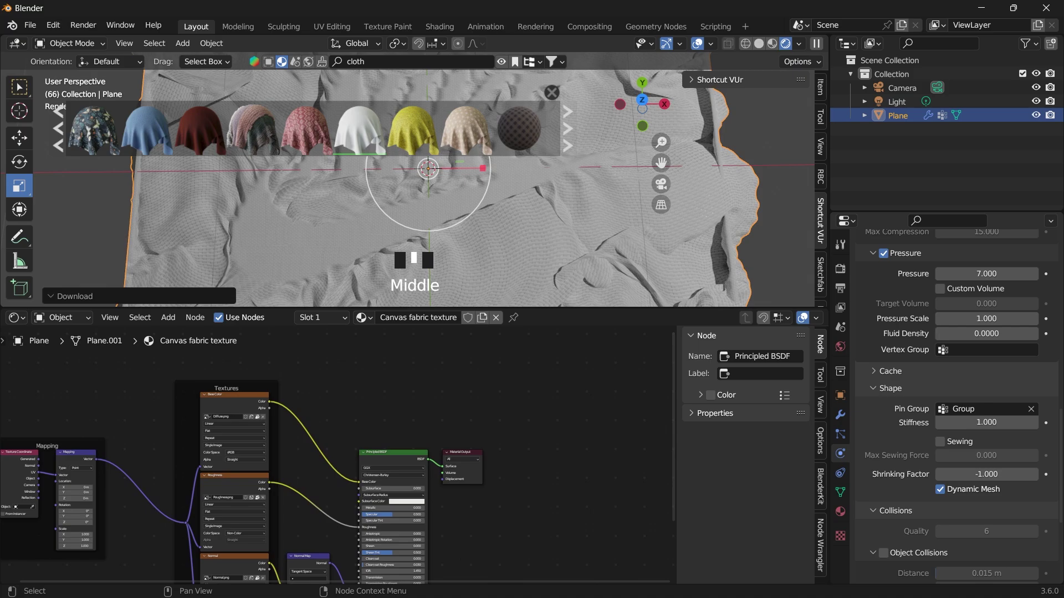
Insert a Mix Shader between the canvas fabric material's Principled BSDF and its Material Output
scroll(482, 489, "up", 3)
left_click_drag(467, 448, 545, 431)
key("shift+a")
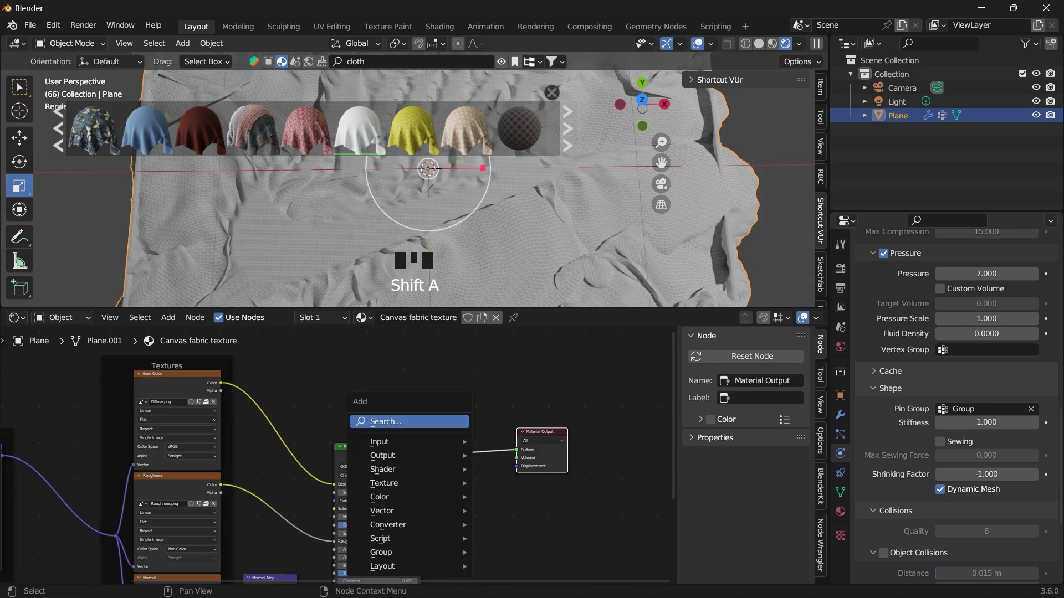
left_click(412, 423)
type("mi")
key("Down")
key("Down")
key("Return")
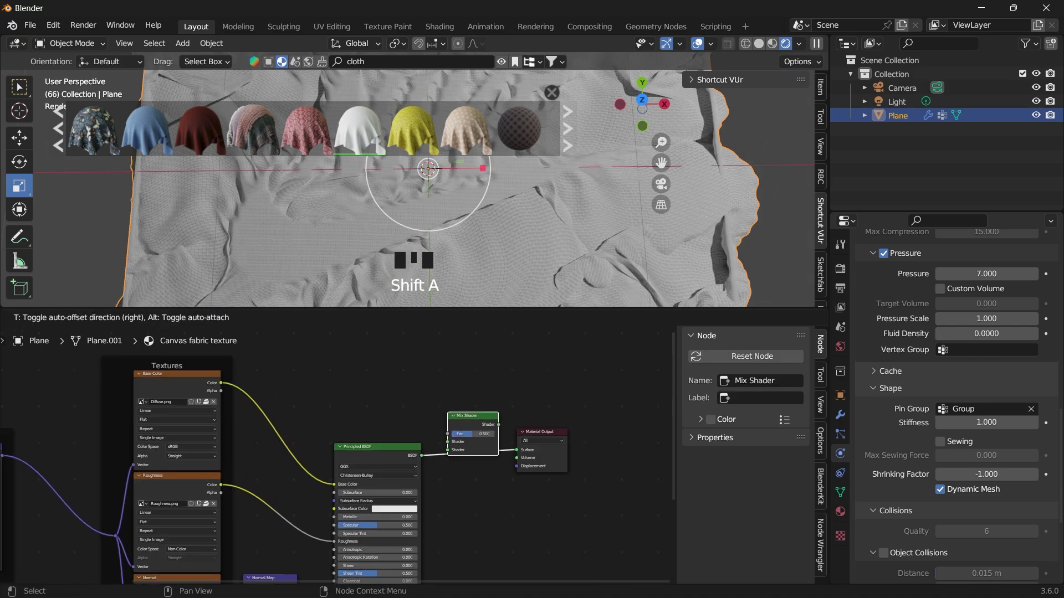
left_click(475, 427)
Add a red Principled BSDF to the canvas fabric material and connect it to the Mix Shader's first shader input
key("shift+a")
type("pr")
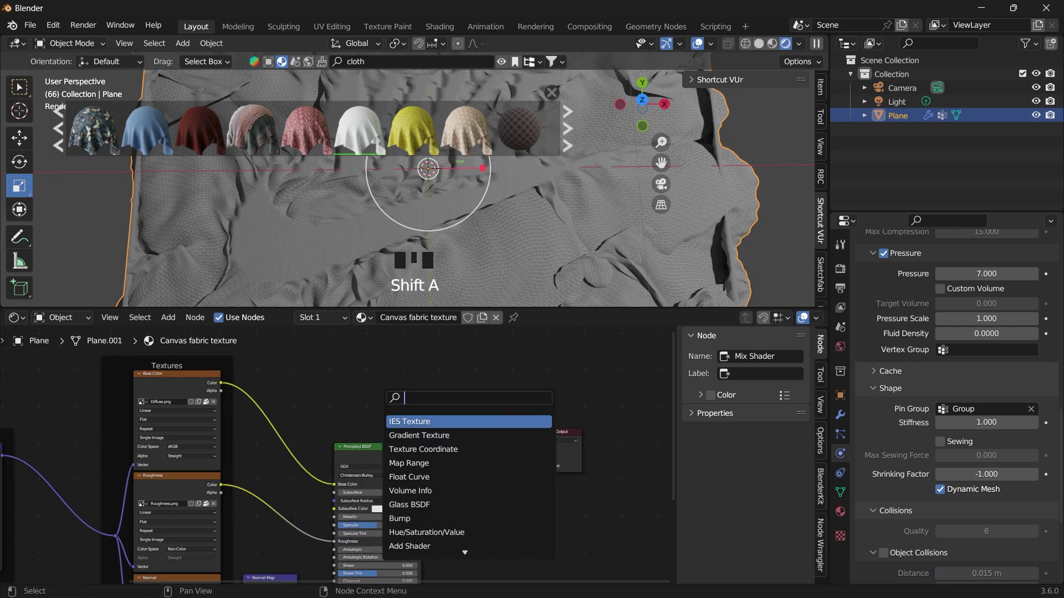
key("Return")
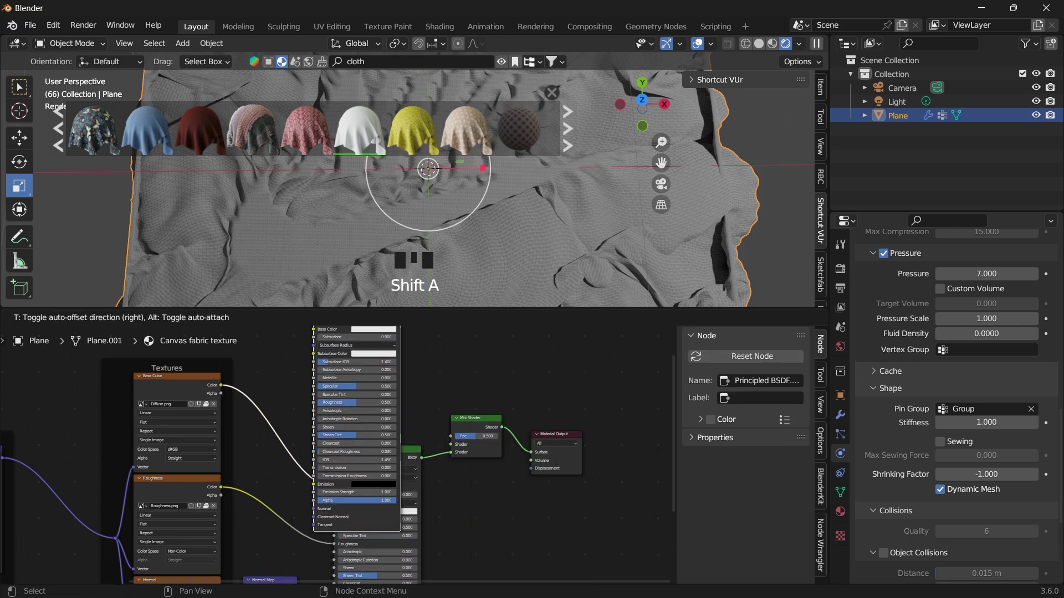
left_click(314, 337)
left_click(371, 376)
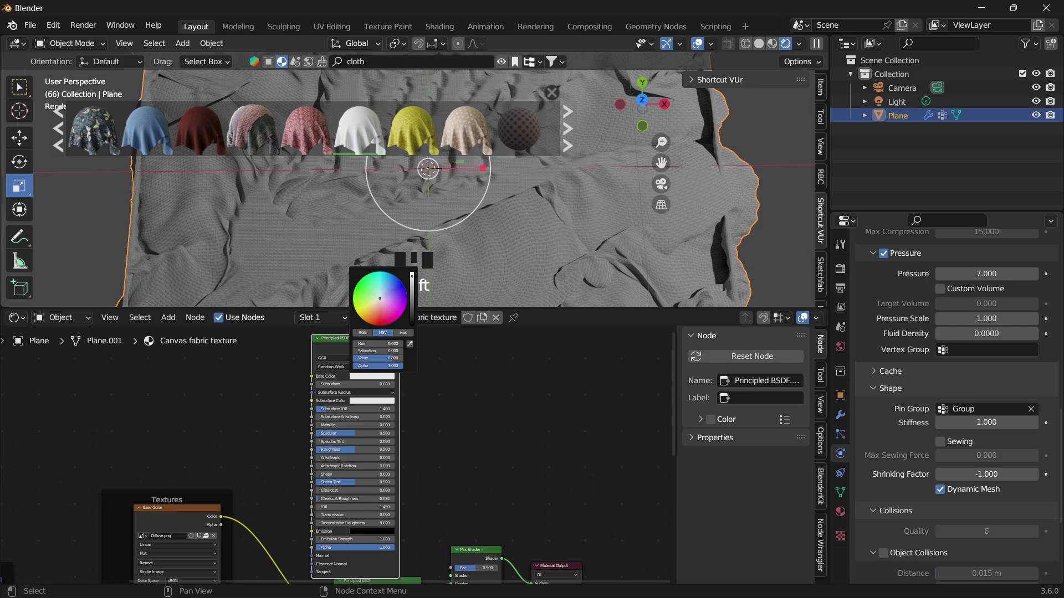
left_click(384, 318)
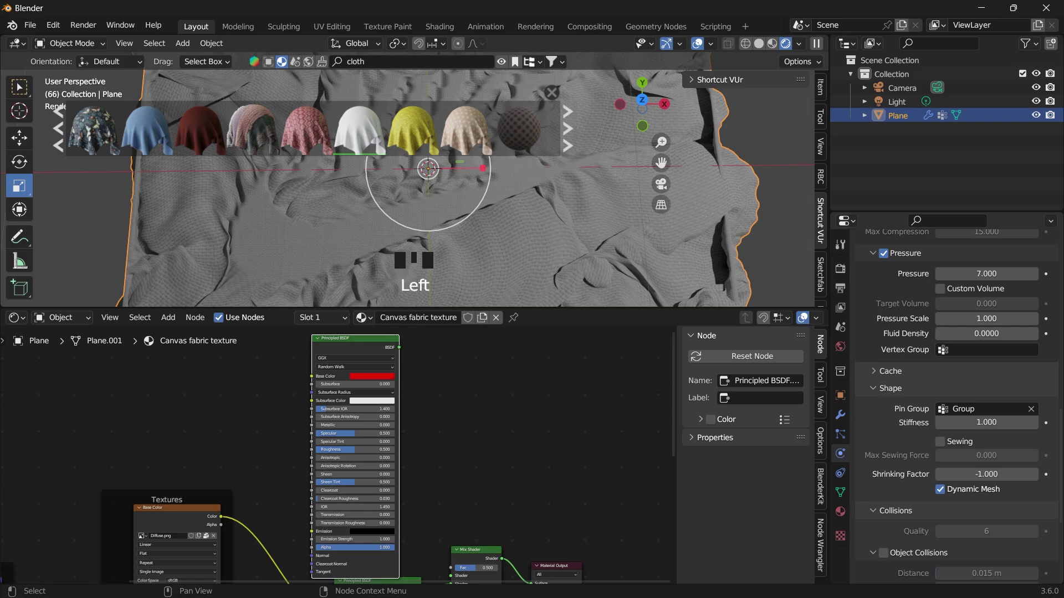
left_click_drag(399, 347, 501, 449)
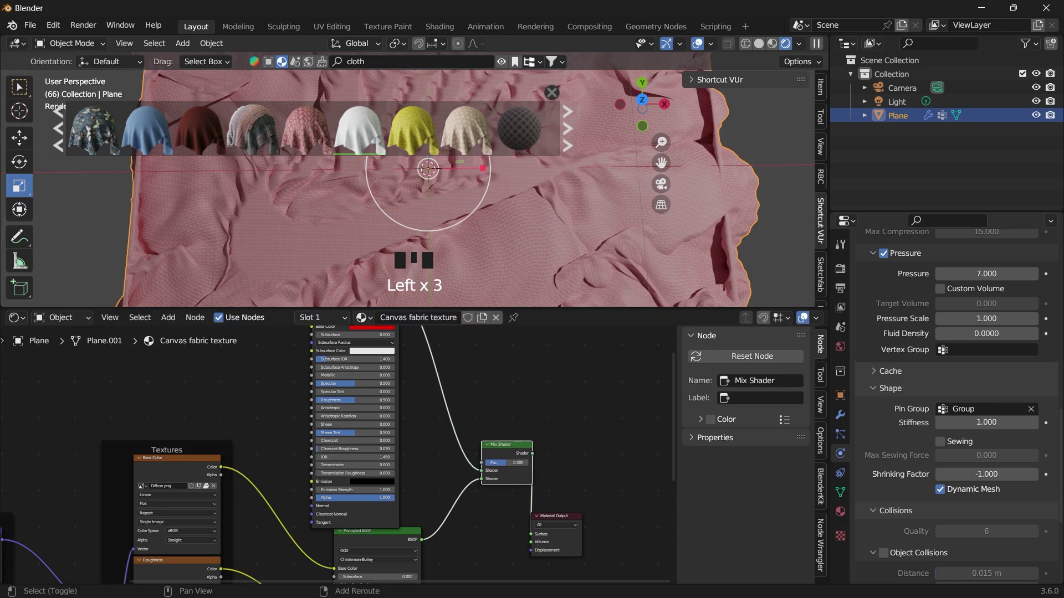
Add an Image Texture with nike 2.jpg to the canvas fabric material and use its color as the Mix Shader's factor
key("shift+a")
left_click(470, 371)
type("im")
key("Return")
left_click(467, 356)
left_click_drag(555, 361, 596, 374)
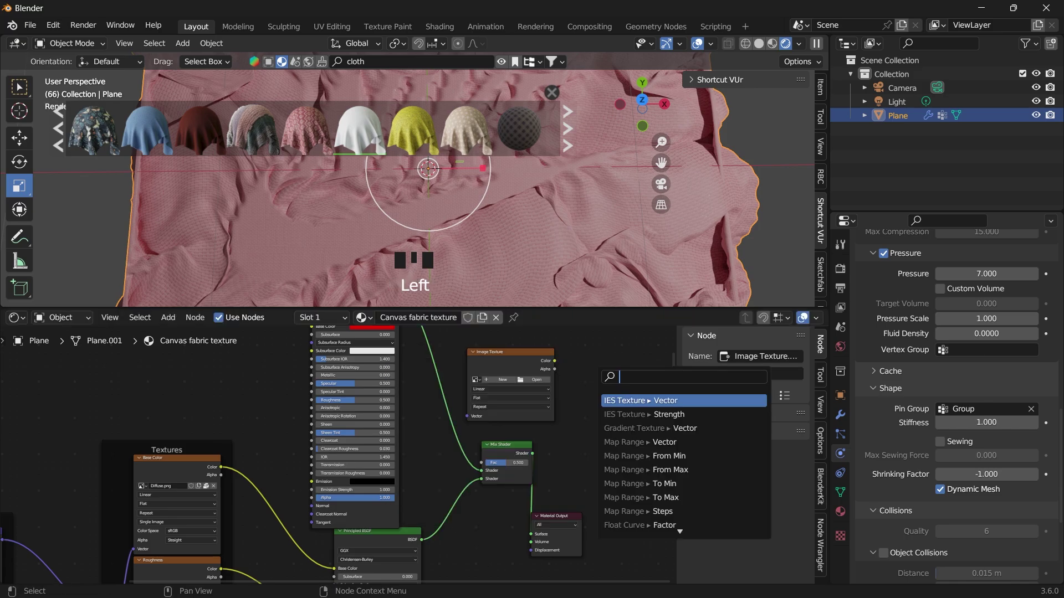
left_click(536, 379)
left_click(536, 379)
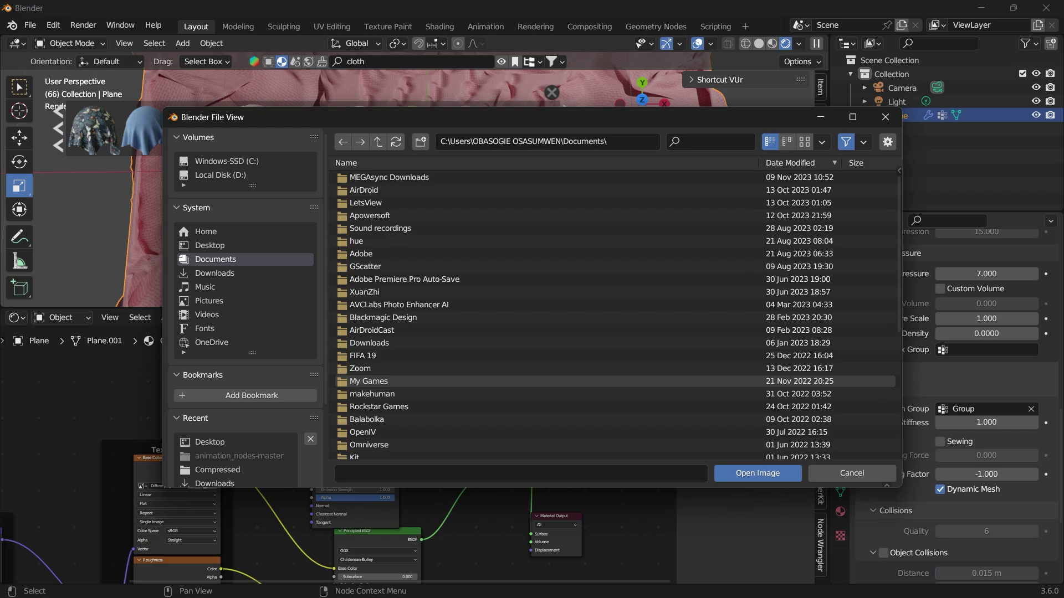
left_click(210, 246)
scroll(532, 432, "down", 8)
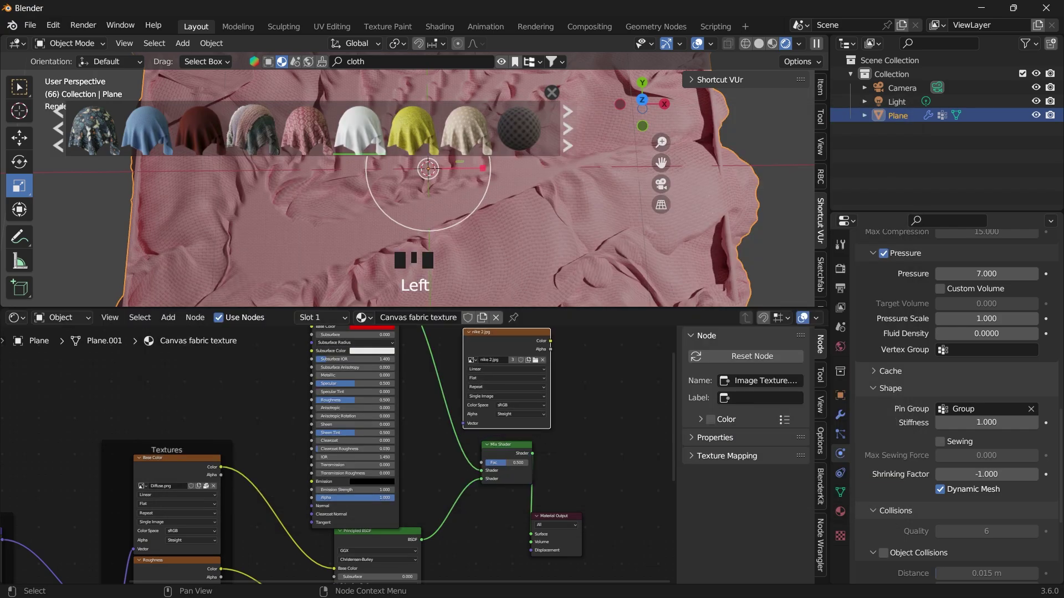
left_click_drag(550, 349, 481, 463)
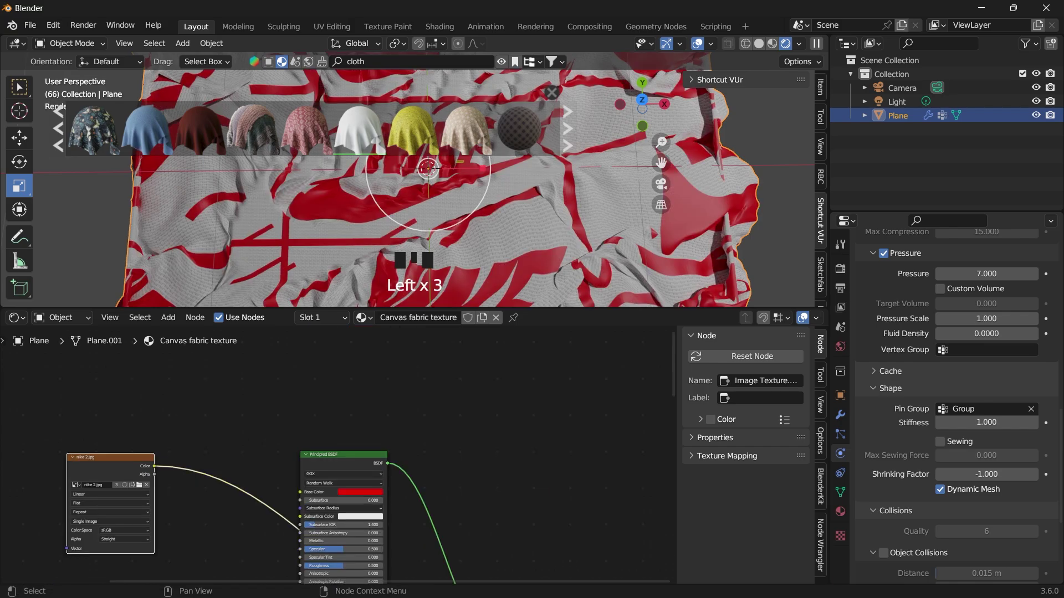
Connect the Texture Coordinate node's Generated output to the Vector input of the nike 2.jpg image texture
middle_click_drag(390, 434, 559, 335)
scroll(514, 410, "down", 7)
scroll(339, 454, "up", 6)
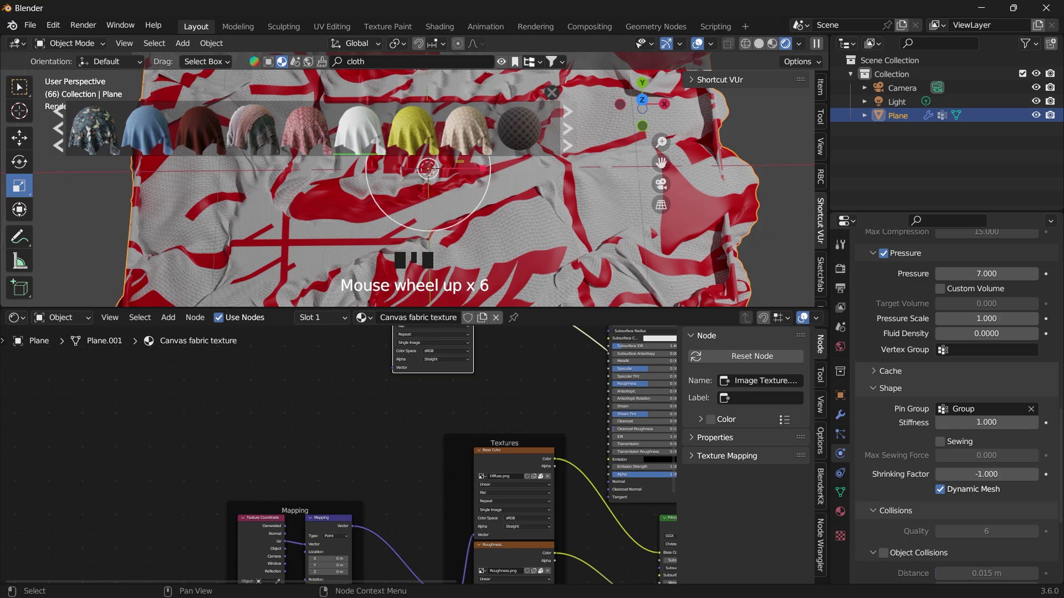
left_click_drag(285, 526, 393, 423)
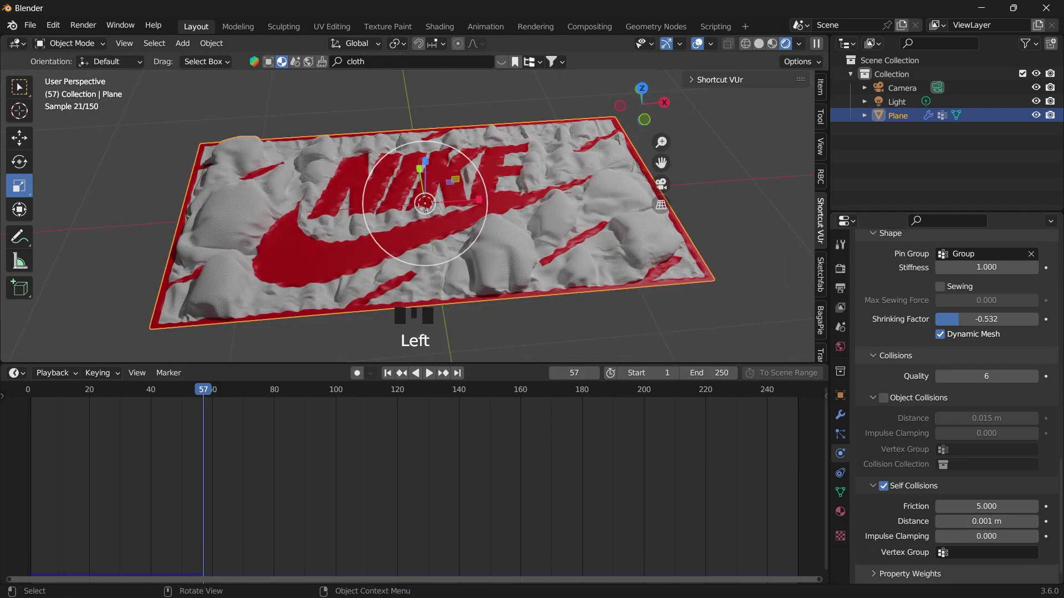
Shrink the timeline to enlarge the 3D viewport for a closer view of the red and white relief
left_click_drag(554, 363, 554, 425)
left_click_drag(415, 427, 415, 442)
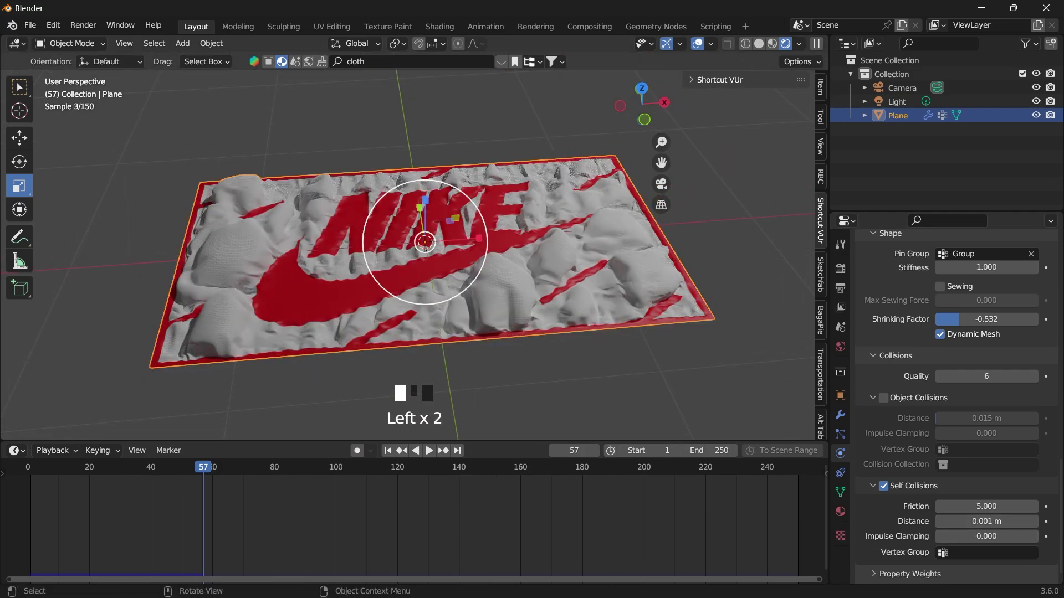
scroll(408, 255, "up", 2)
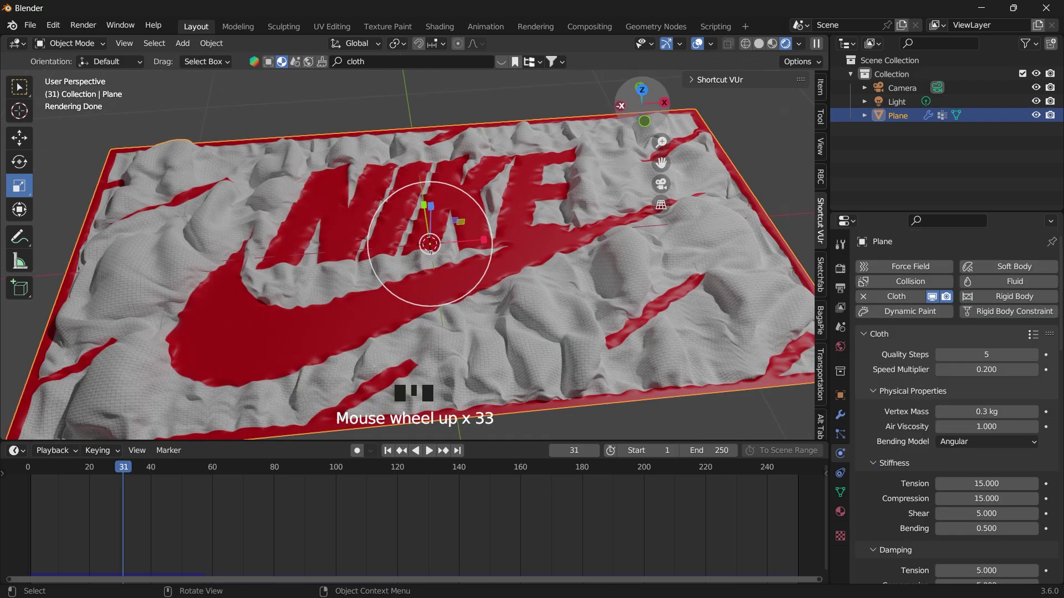
Move the light closer to the plane by about -2.47 m in X, -0.88 m in Y and -3.66 m in Z
left_click_drag(638, 105, 620, 104)
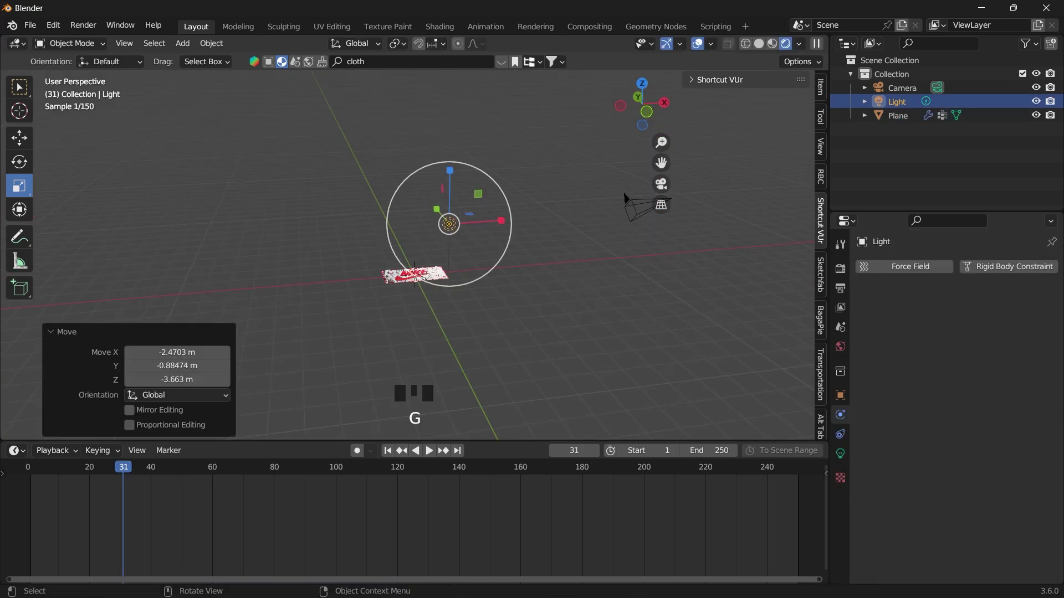
scroll(354, 244, "up", 7)
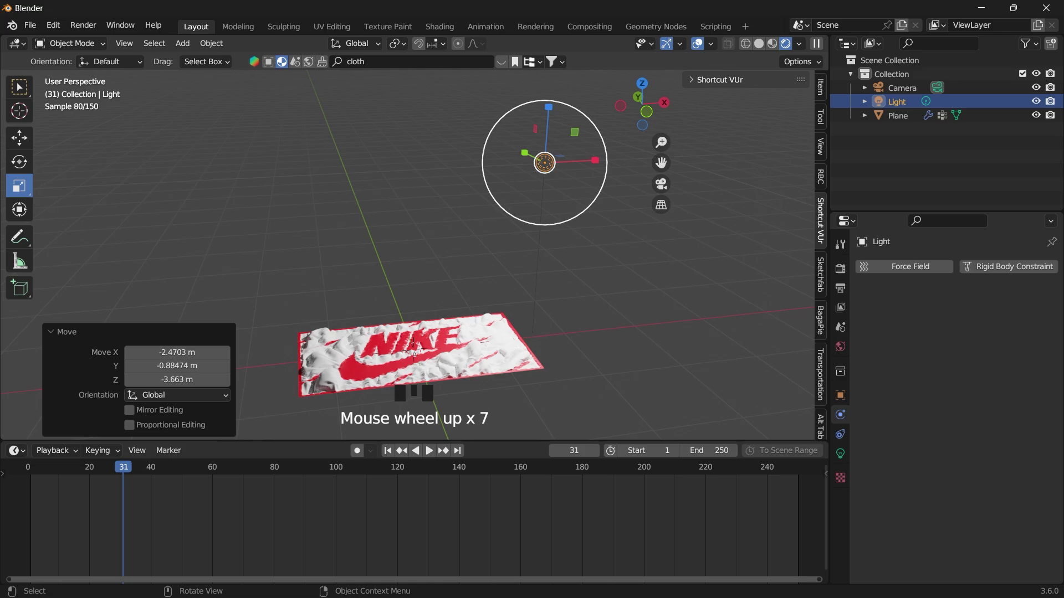
scroll(412, 381, "up", 2)
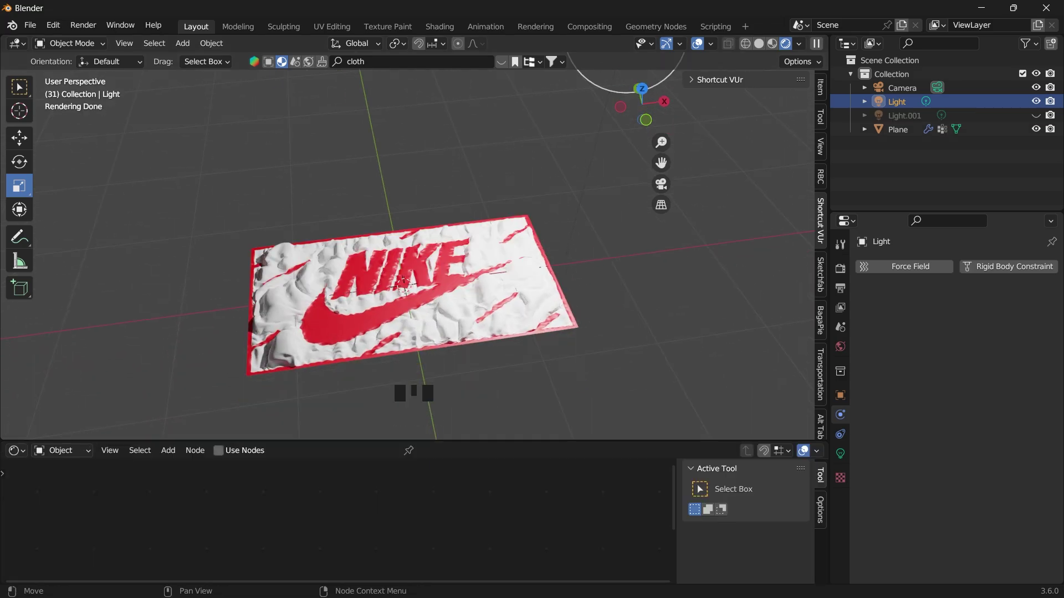
Enable shader nodes for the selected light and enlarge the node editor to show its Emission and Light Output nodes
left_click(219, 451)
left_click_drag(355, 441, 354, 328)
middle_click_drag(388, 521, 376, 421)
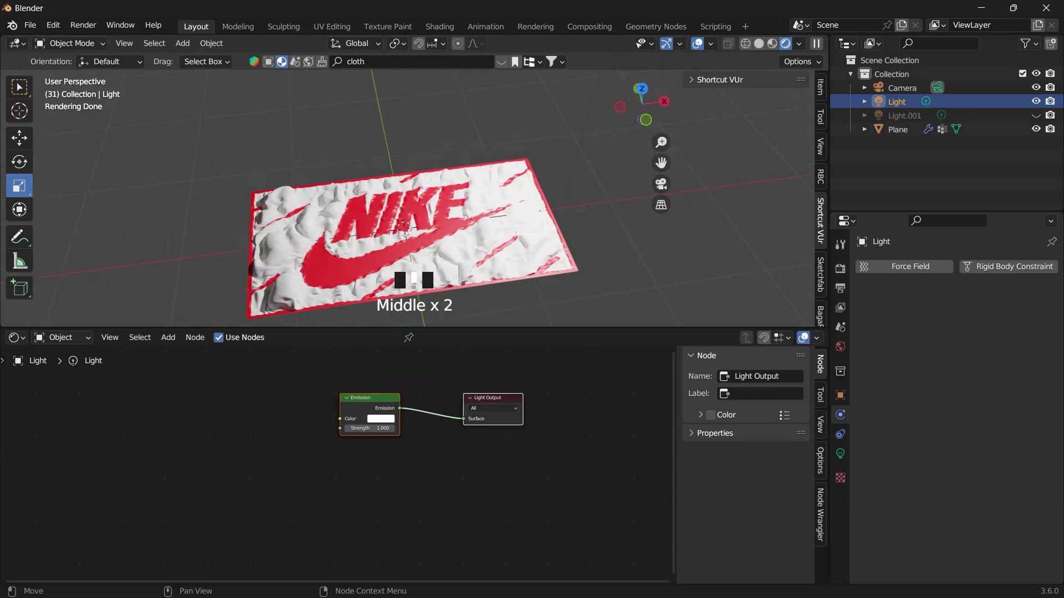
Add a Noise Texture to the light's shader and connect its Color output to the Emission node's Strength
middle_click_drag(134, 426, 151, 438)
key("shift+a")
left_click(152, 438)
type("noise")
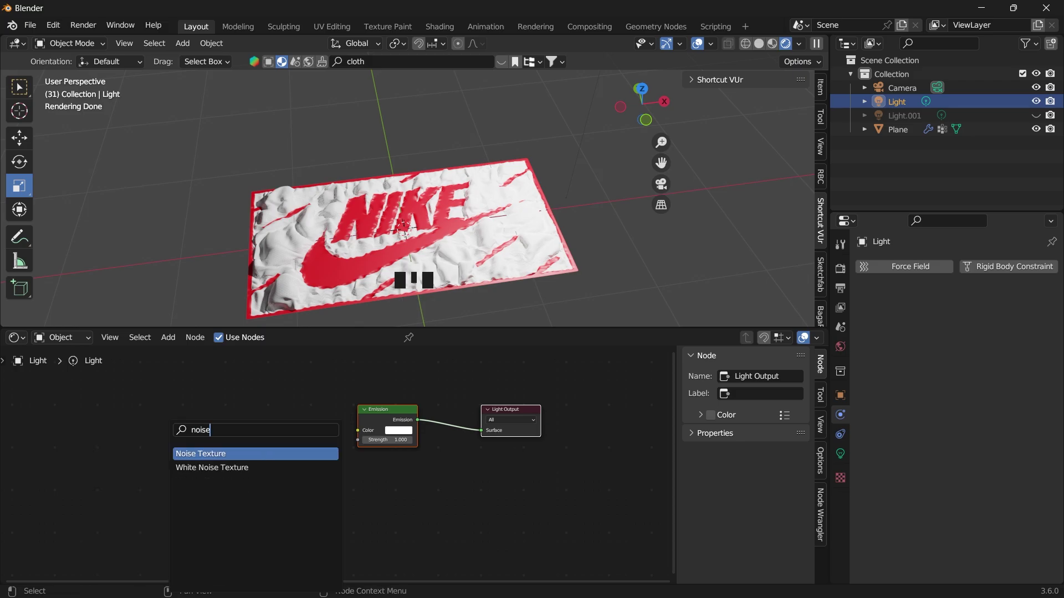
left_click_drag(332, 436, 372, 441)
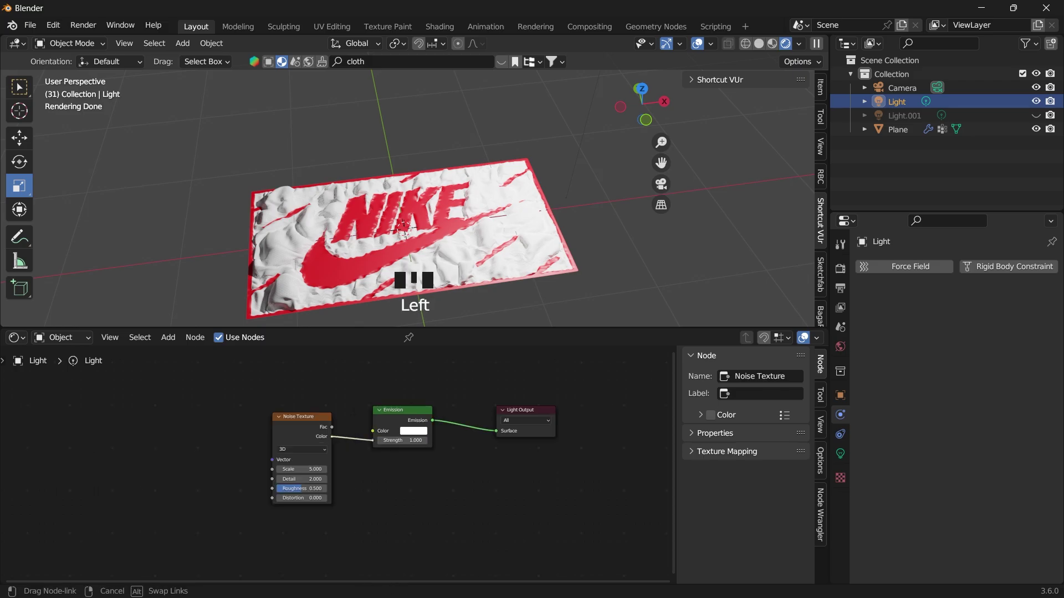
Add Mapping and Texture Coordinate nodes before the Noise Texture, feeding the Normal output through Mapping into its Vector input
middle_click_drag(217, 439, 300, 443)
key("shift+a")
type("ma")
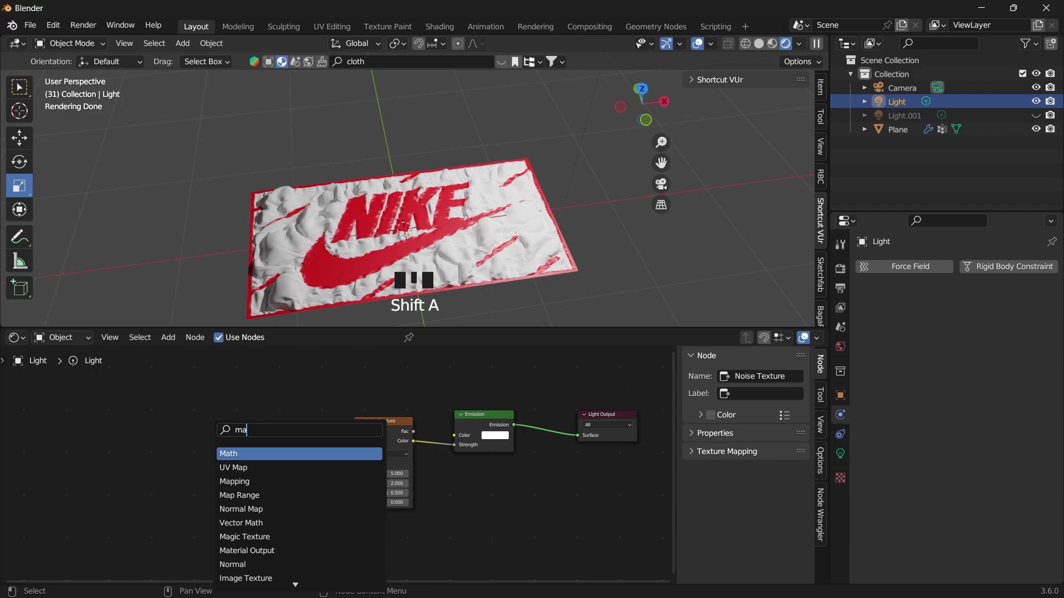
type("pp")
type("te")
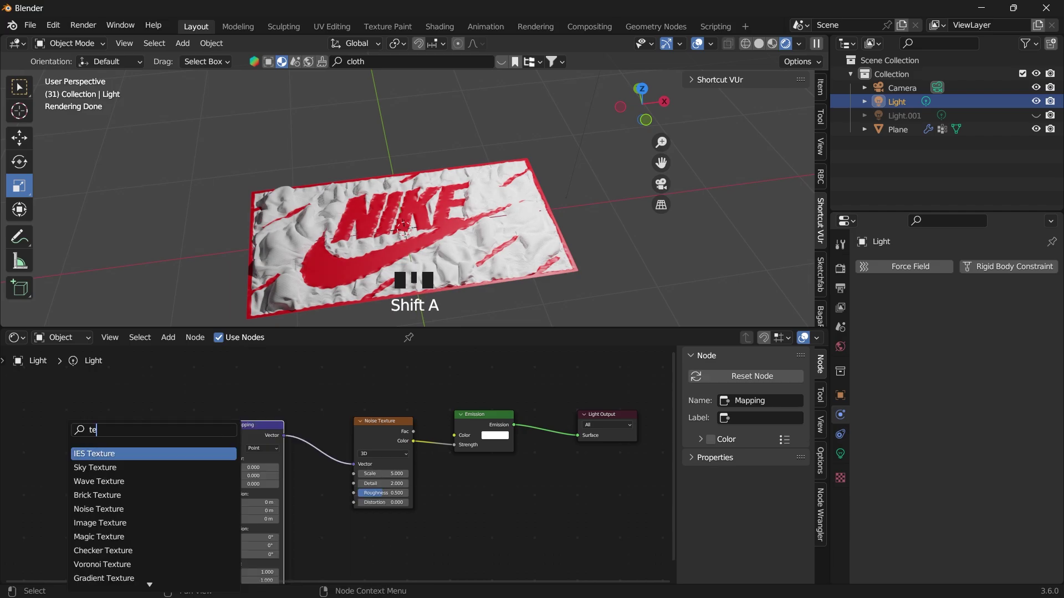
type("x")
left_click_drag(142, 461, 224, 458)
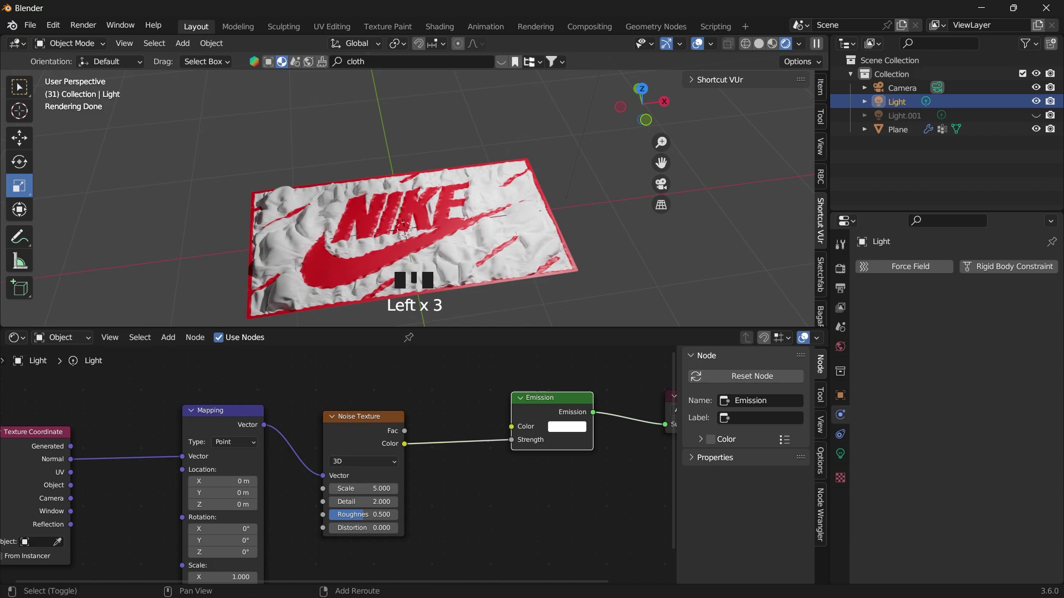
Insert a Math node set to Greater Than between the Noise Texture's Color and the Emission node's Strength
key("shift+a")
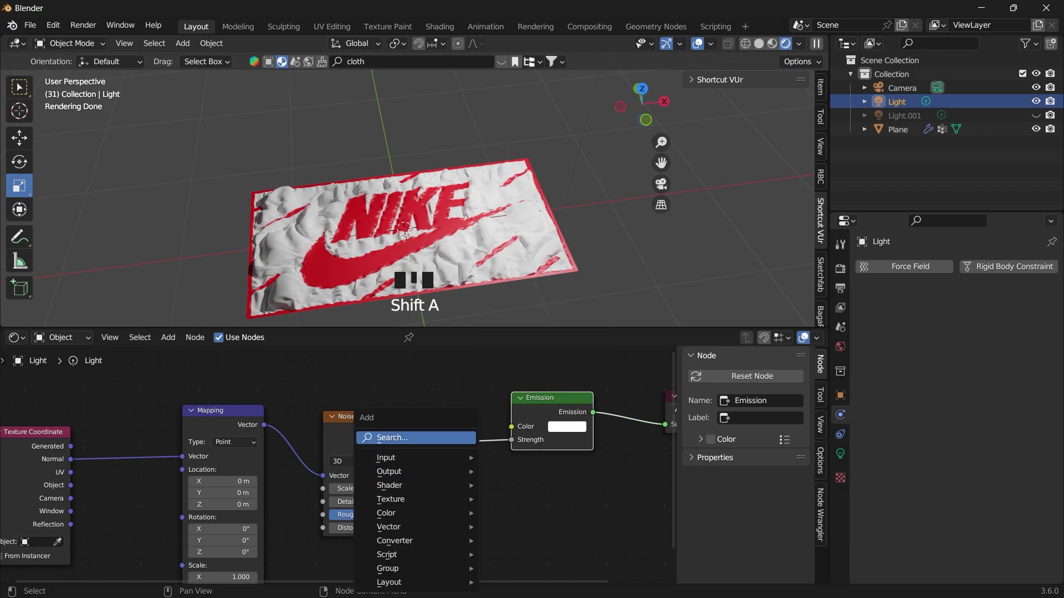
left_click(351, 435)
type("math")
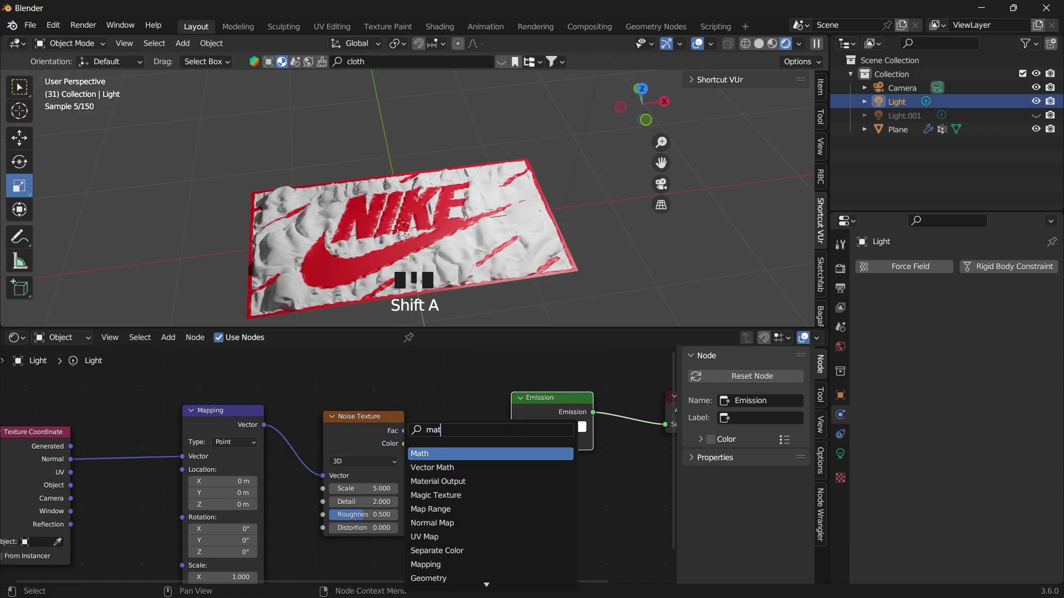
key("Return")
left_click(430, 438)
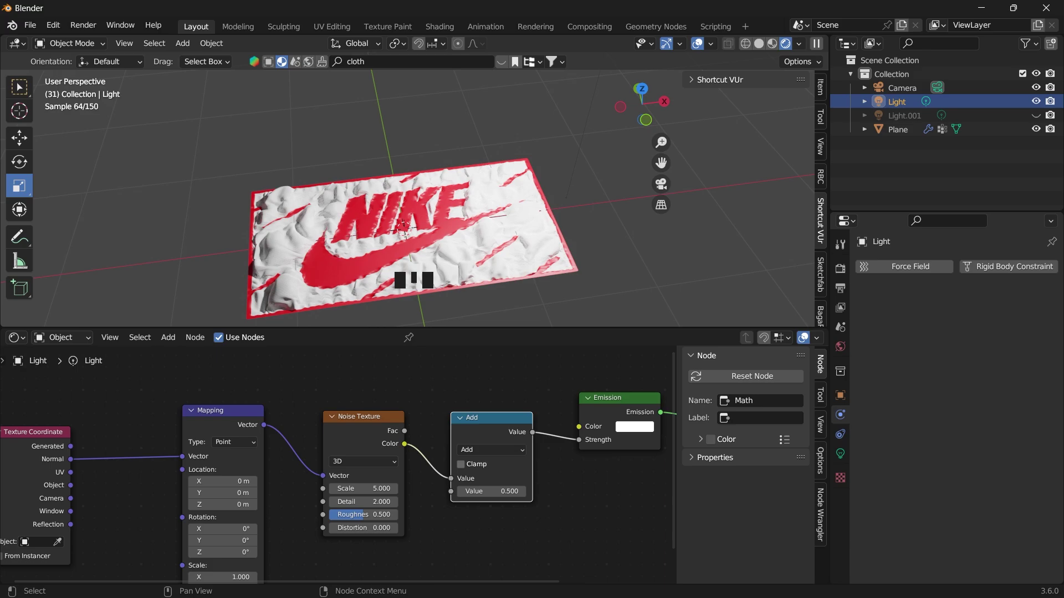
middle_click_drag(438, 471, 430, 483)
left_click(482, 461)
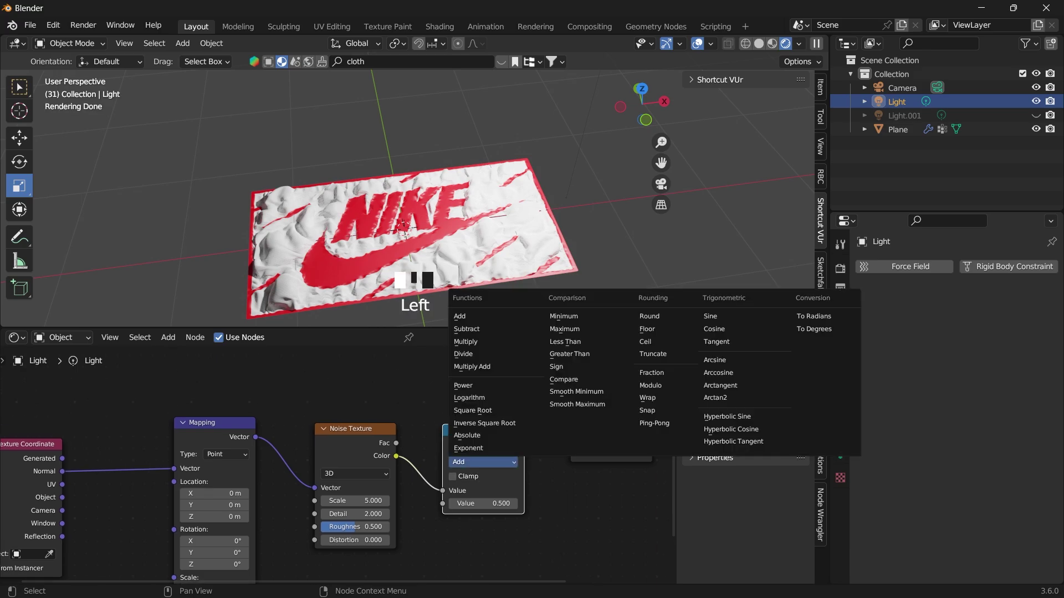
left_click(569, 354)
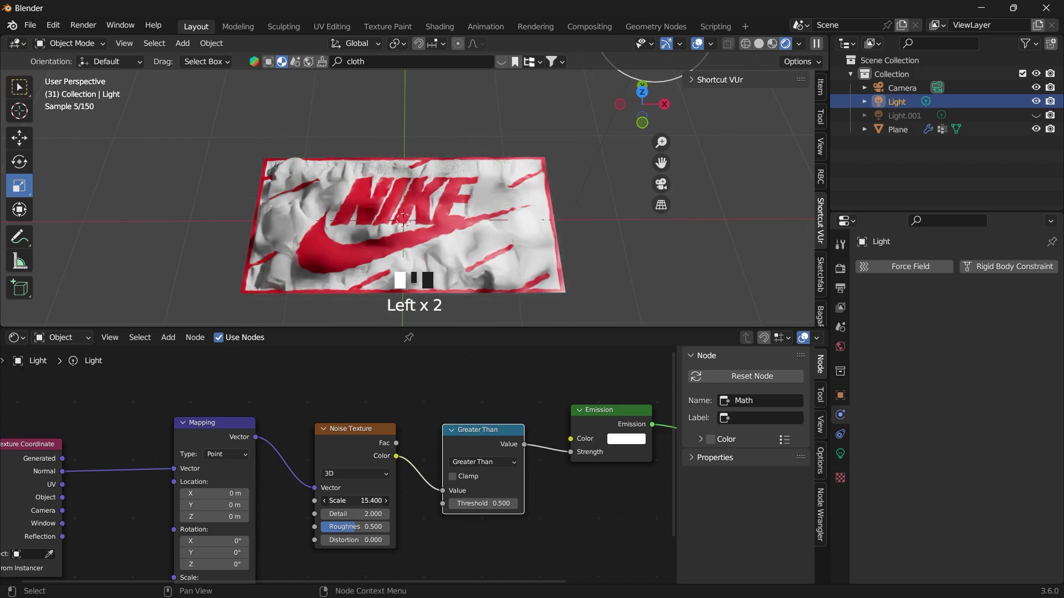
Set the Noise Texture's Scale to 16.2 to break up the light falling on the relief
left_click_drag(355, 500, 363, 501)
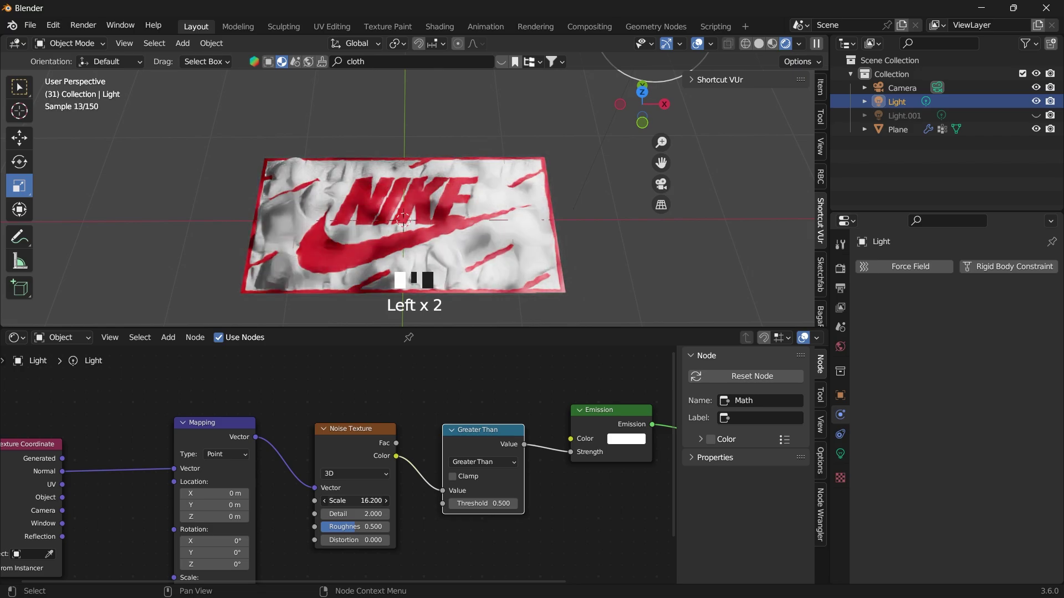
scroll(404, 221, "down", 2)
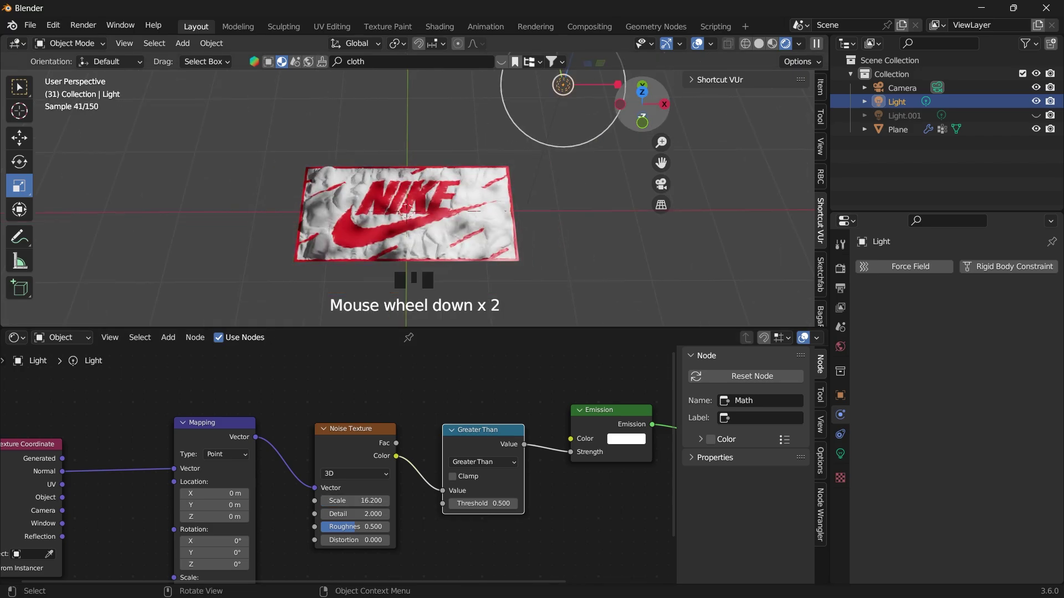
scroll(404, 221, "up", 2)
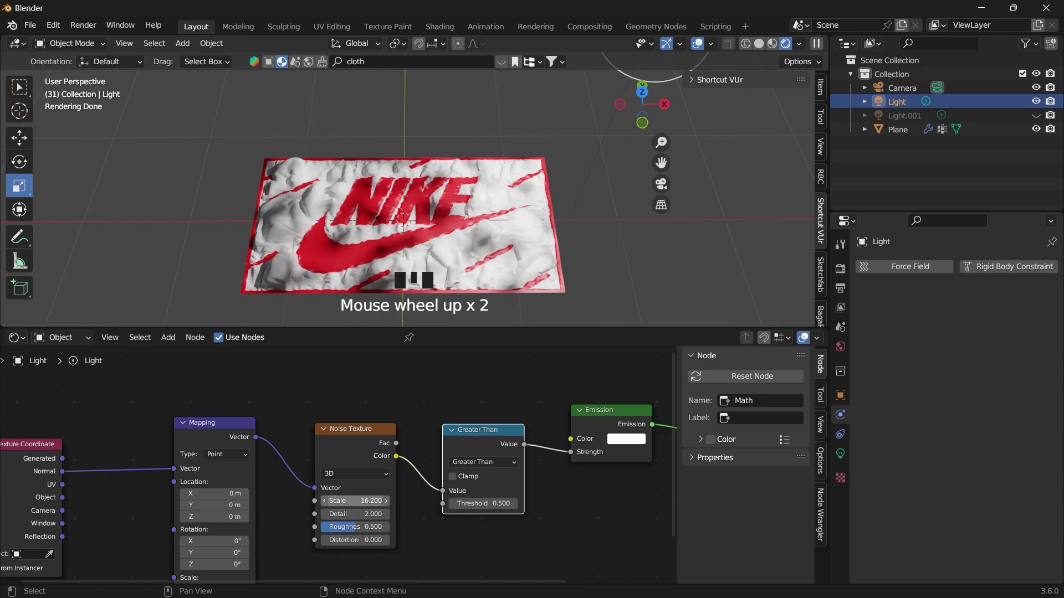
left_click(355, 501)
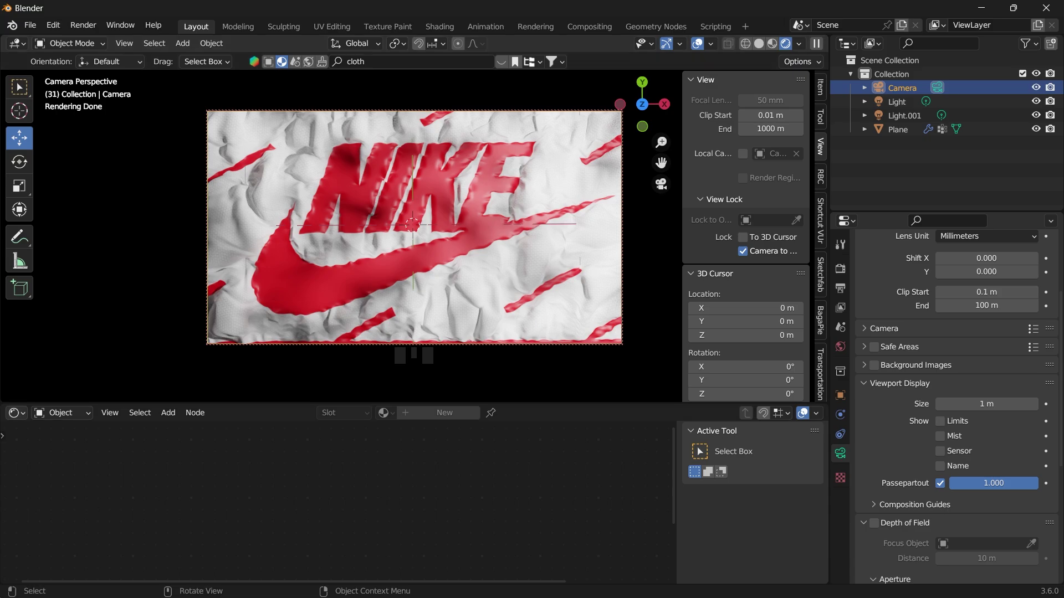
Open the choice of editor types for the shader node area below the camera view
left_click(15, 412)
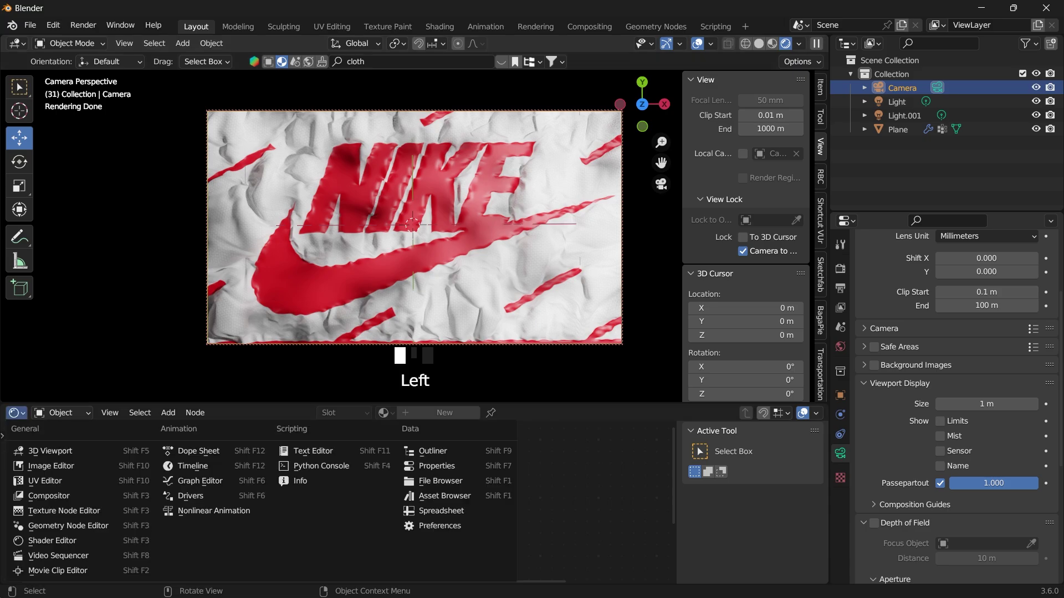